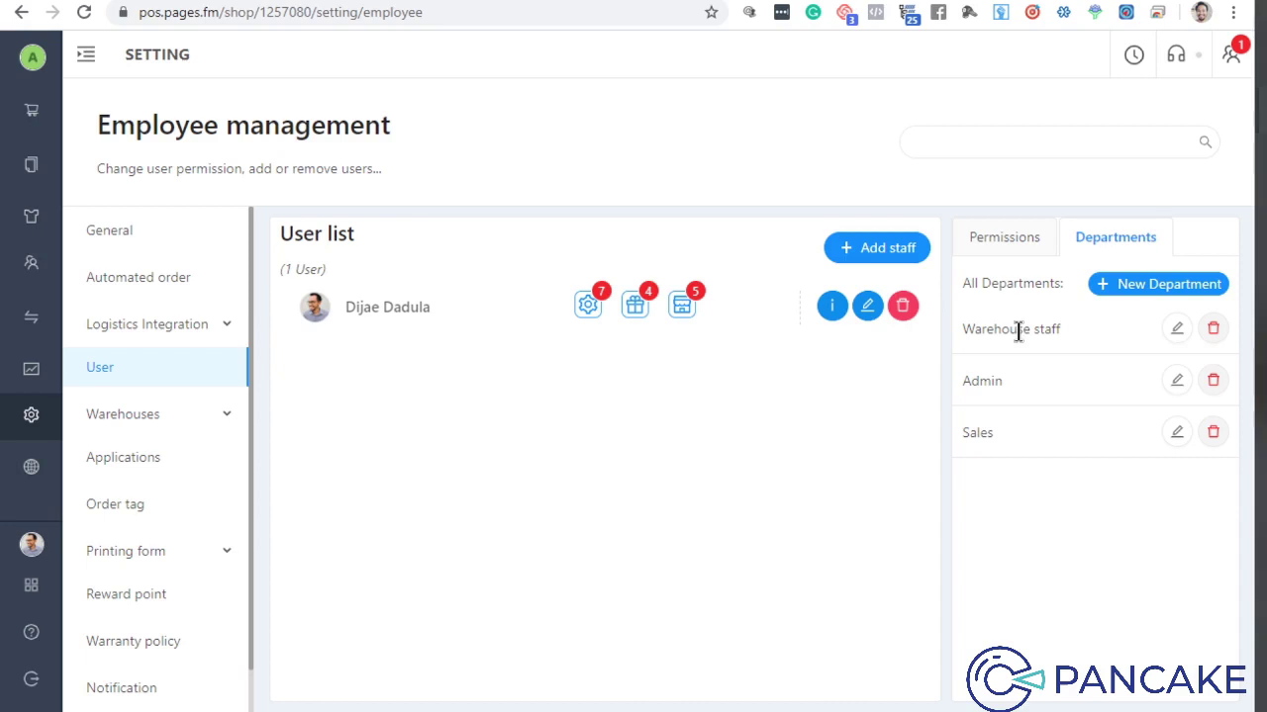
- Open the Warehouse staff department's edit form from the Departments tab
{"action": "left_click", "coordinate": [1177, 329]}
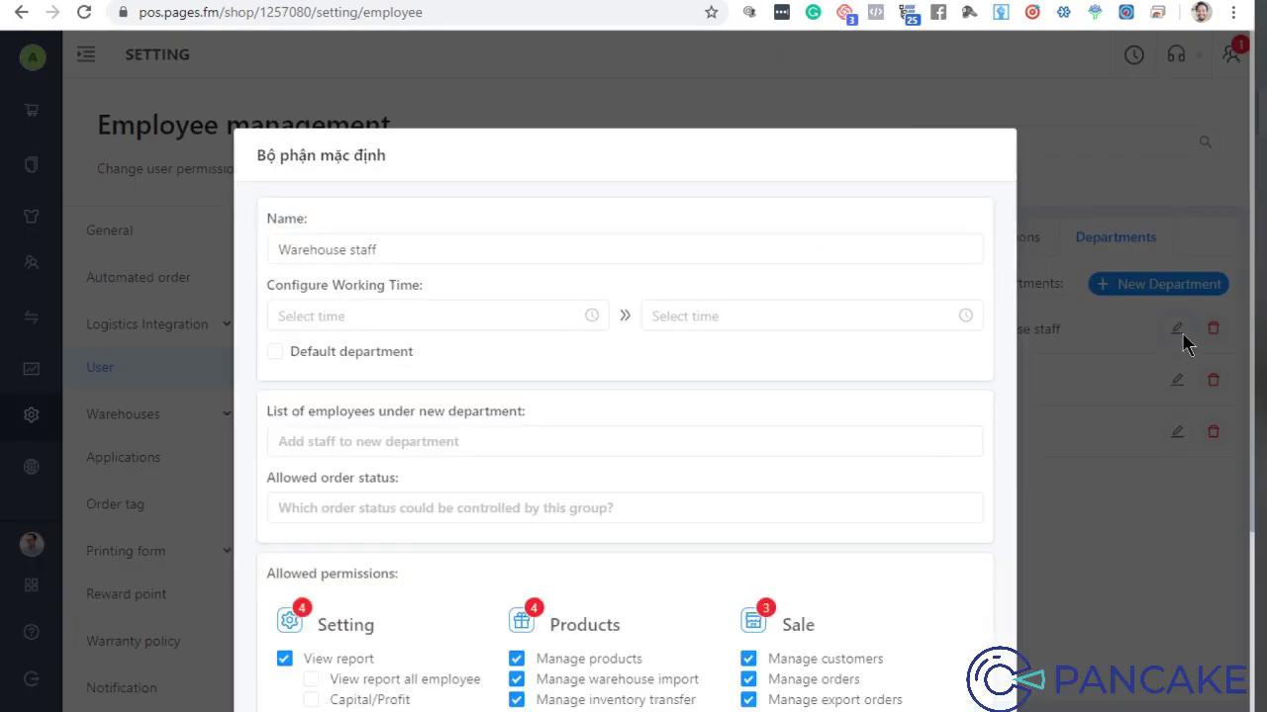
- Set the Warehouse staff working time to start 09:00 and end 22:10
{"action": "scroll", "coordinate": [549, 277], "scroll_direction": "down", "scroll_amount": 2}
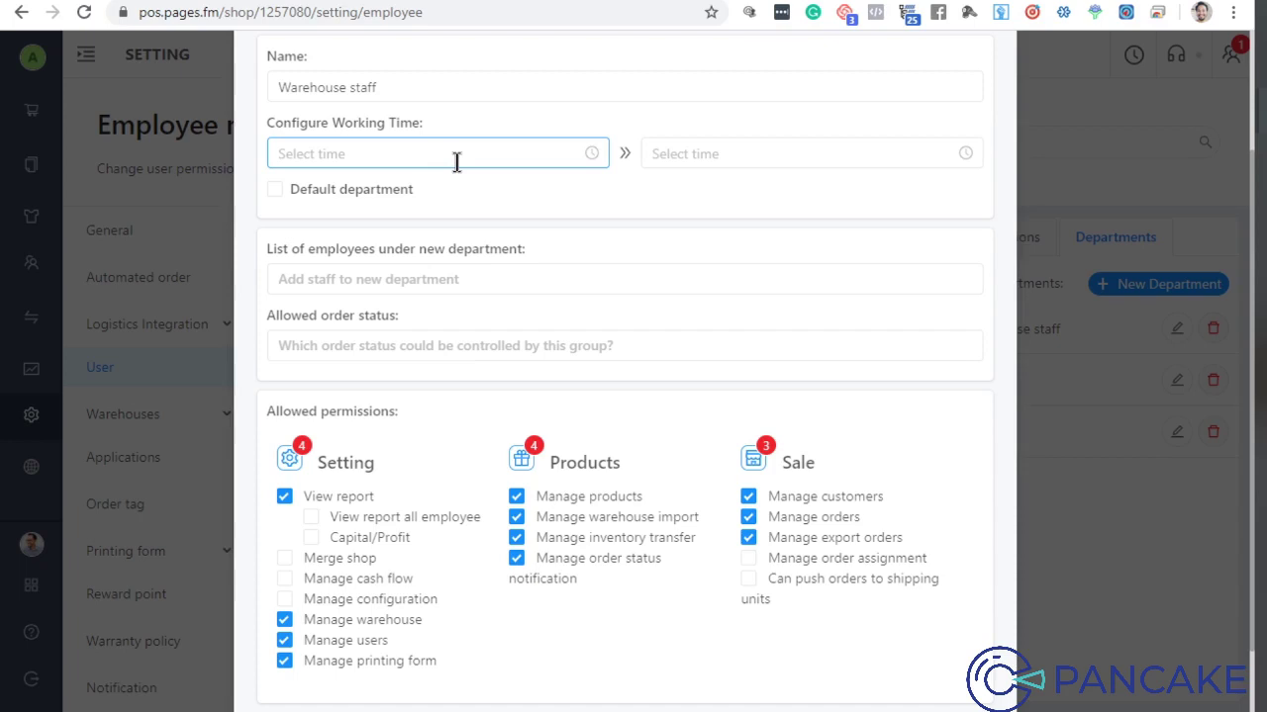
{"action": "left_click", "coordinate": [566, 151]}
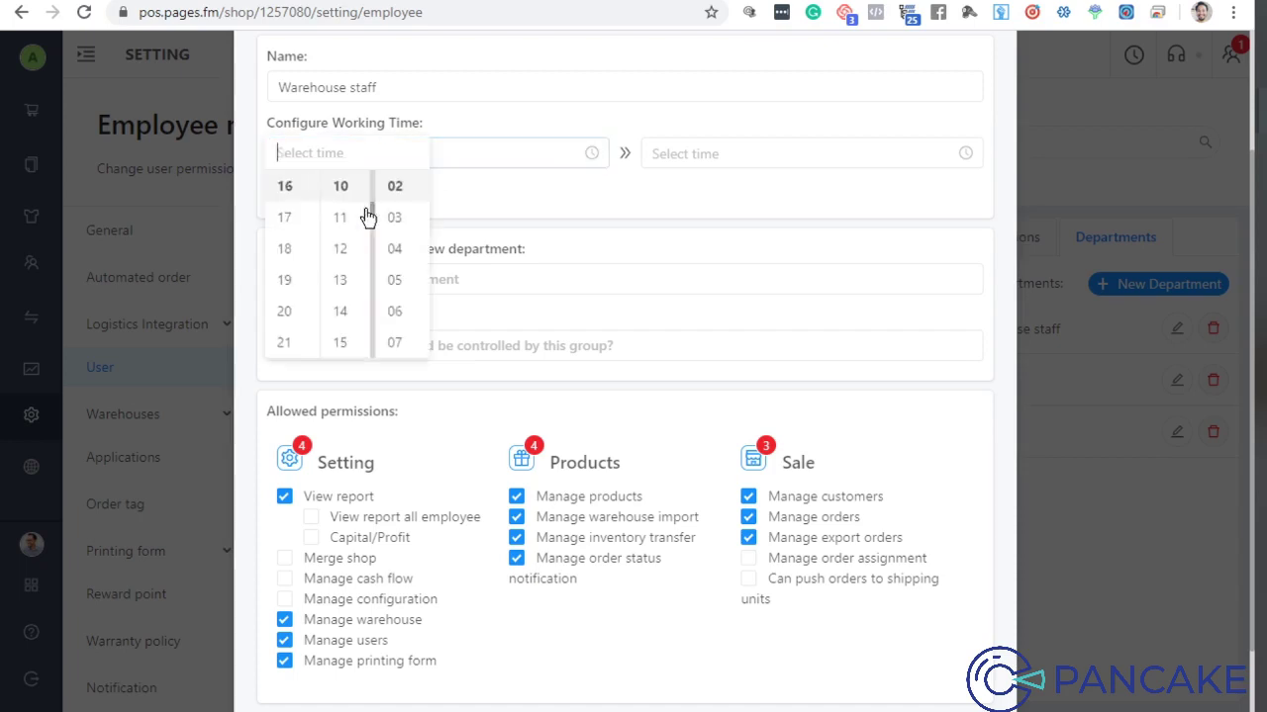
{"action": "left_click", "coordinate": [584, 177]}
{"action": "left_click", "coordinate": [336, 152]}
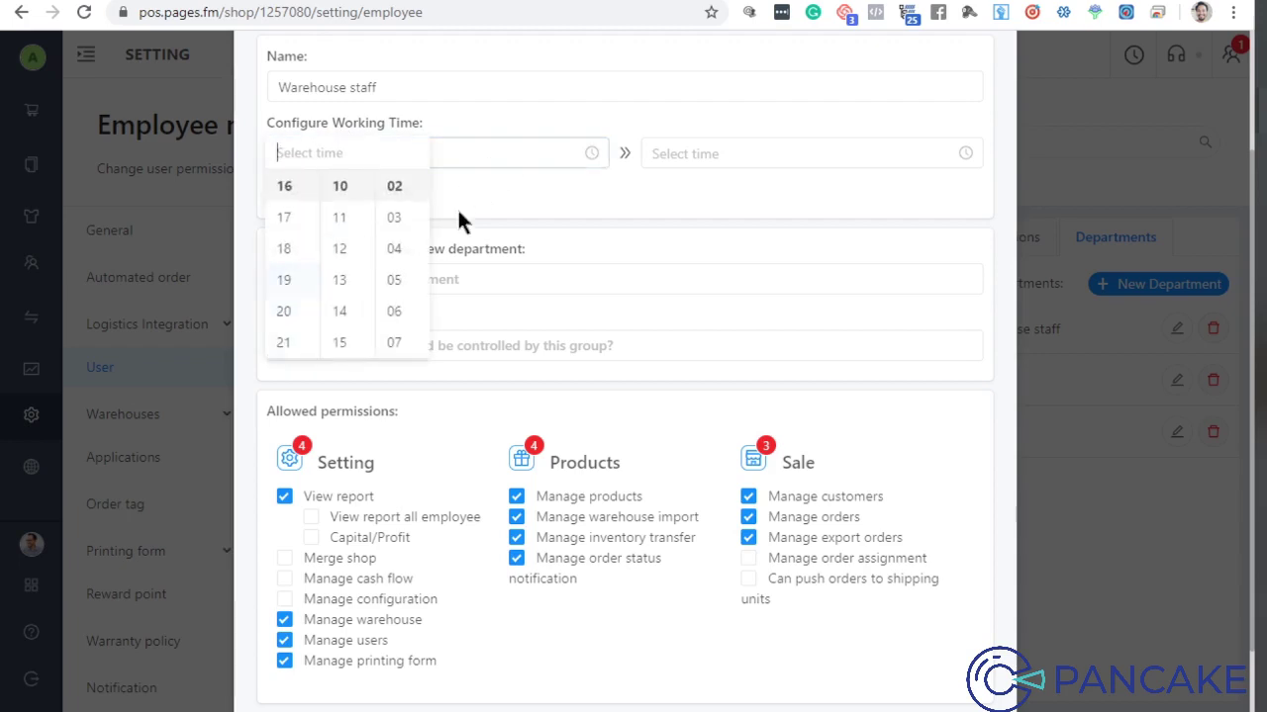
{"action": "scroll", "coordinate": [282, 313], "scroll_direction": "down", "scroll_amount": 1}
{"action": "scroll", "coordinate": [284, 287], "scroll_direction": "up", "scroll_amount": 5}
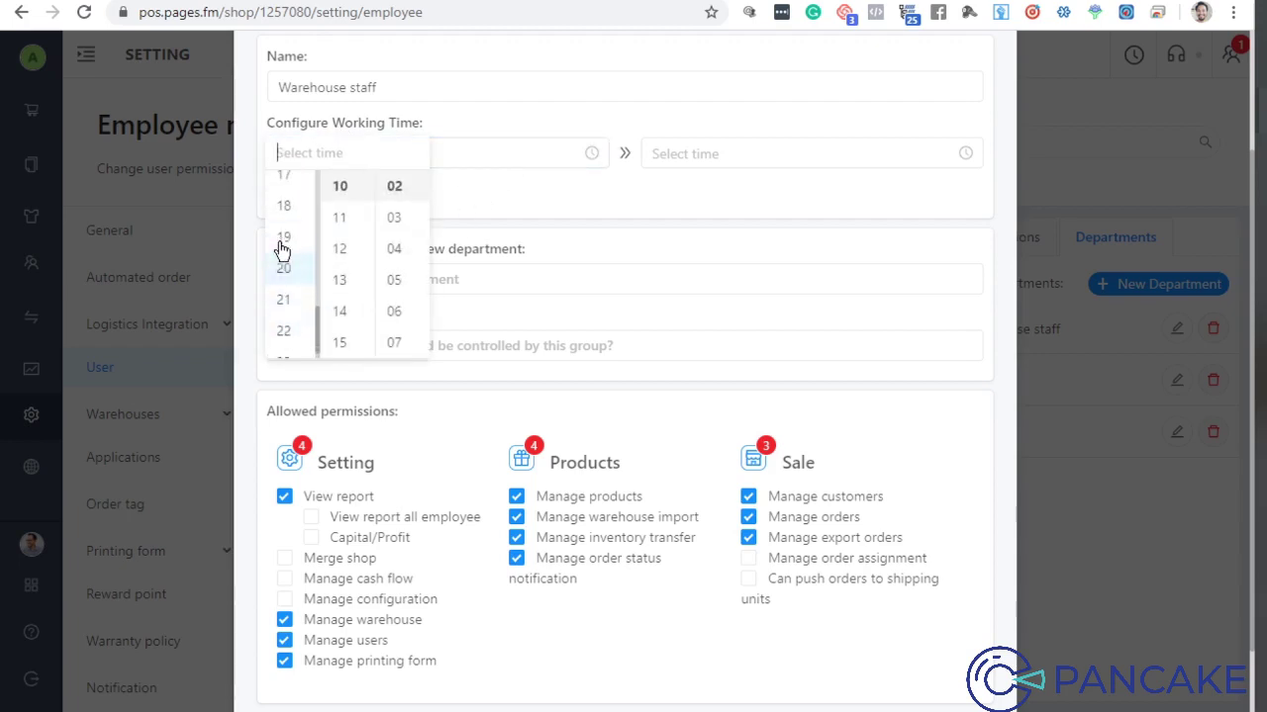
{"action": "left_click", "coordinate": [287, 232]}
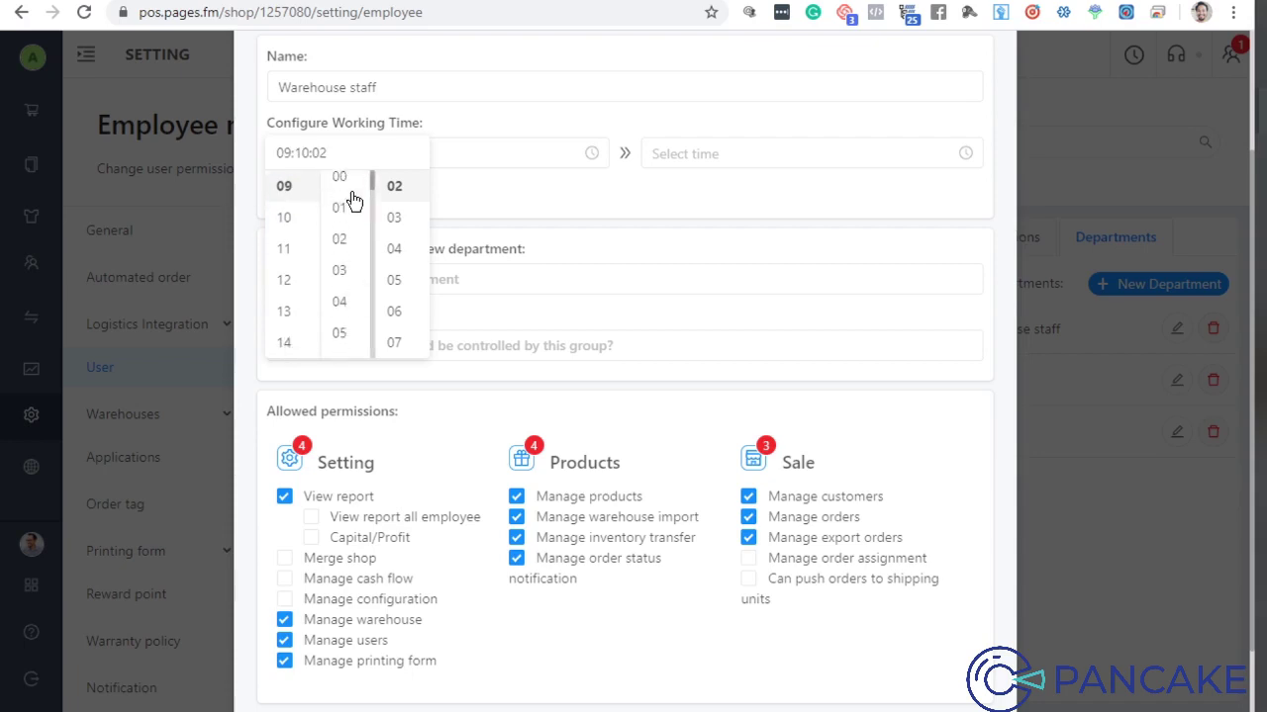
{"action": "left_click", "coordinate": [343, 203]}
{"action": "left_click", "coordinate": [742, 156]}
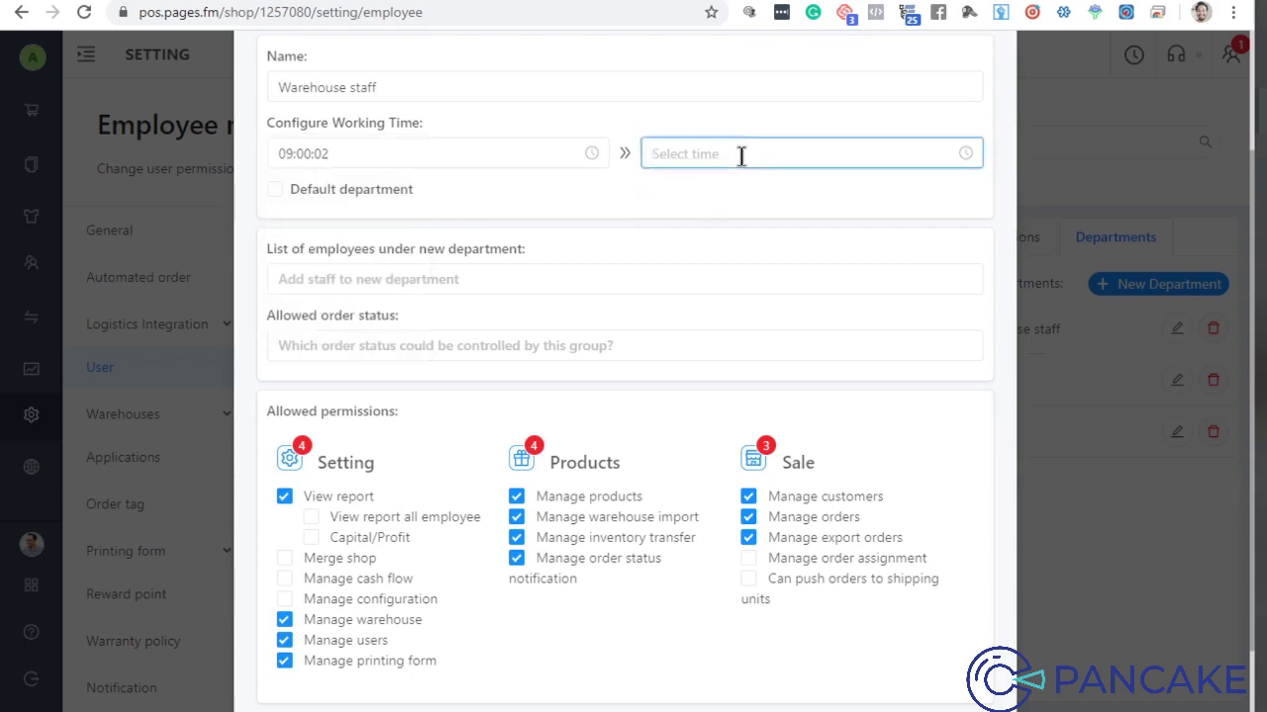
{"action": "scroll", "coordinate": [653, 297], "scroll_direction": "down", "scroll_amount": 1}
{"action": "left_click", "coordinate": [651, 313]}
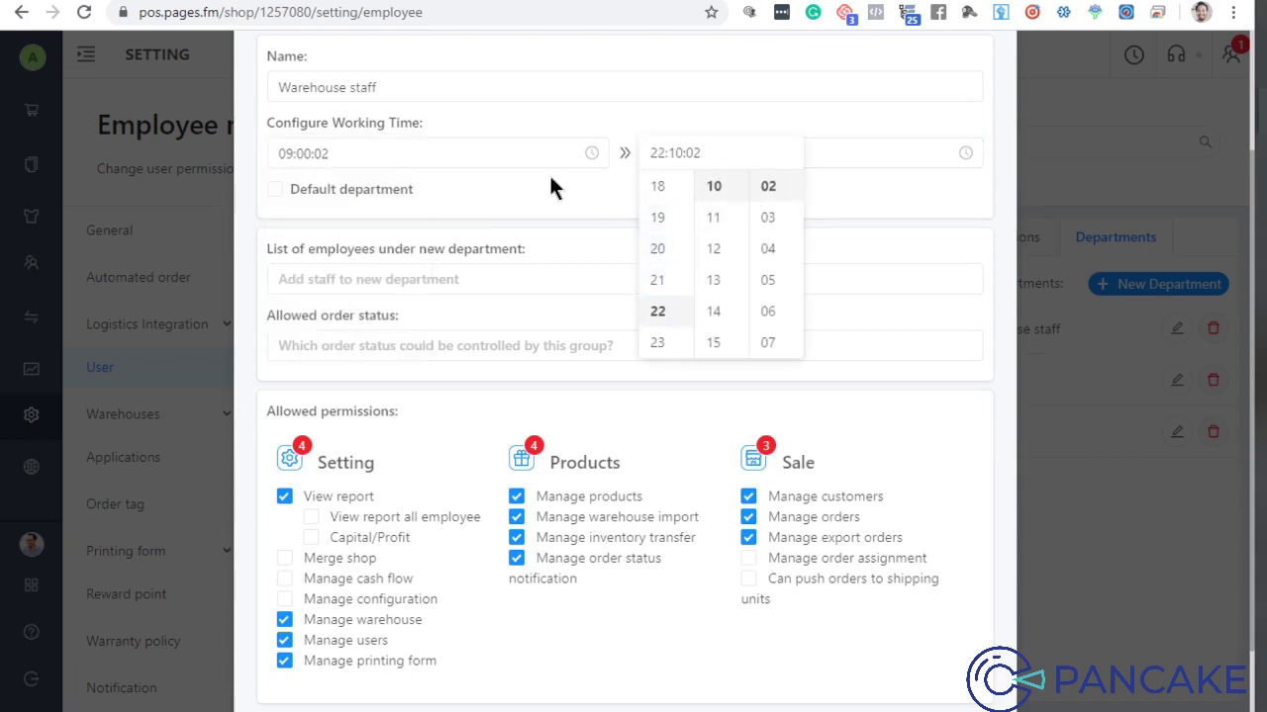
{"action": "left_click", "coordinate": [567, 189]}
- Select the Warehouse staff department name text
{"action": "left_click", "coordinate": [326, 87]}
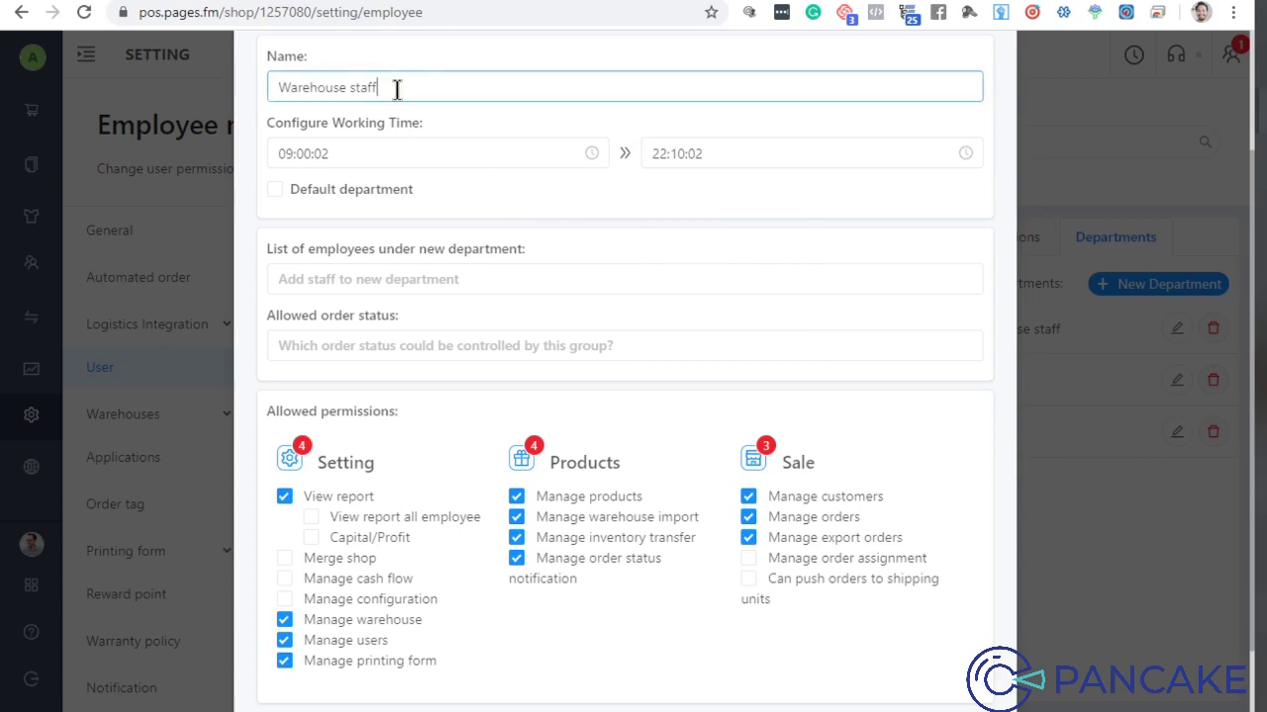
{"action": "left_click_drag", "start_coordinate": [396, 87], "coordinate": [275, 87]}
{"action": "left_click", "coordinate": [276, 86]}
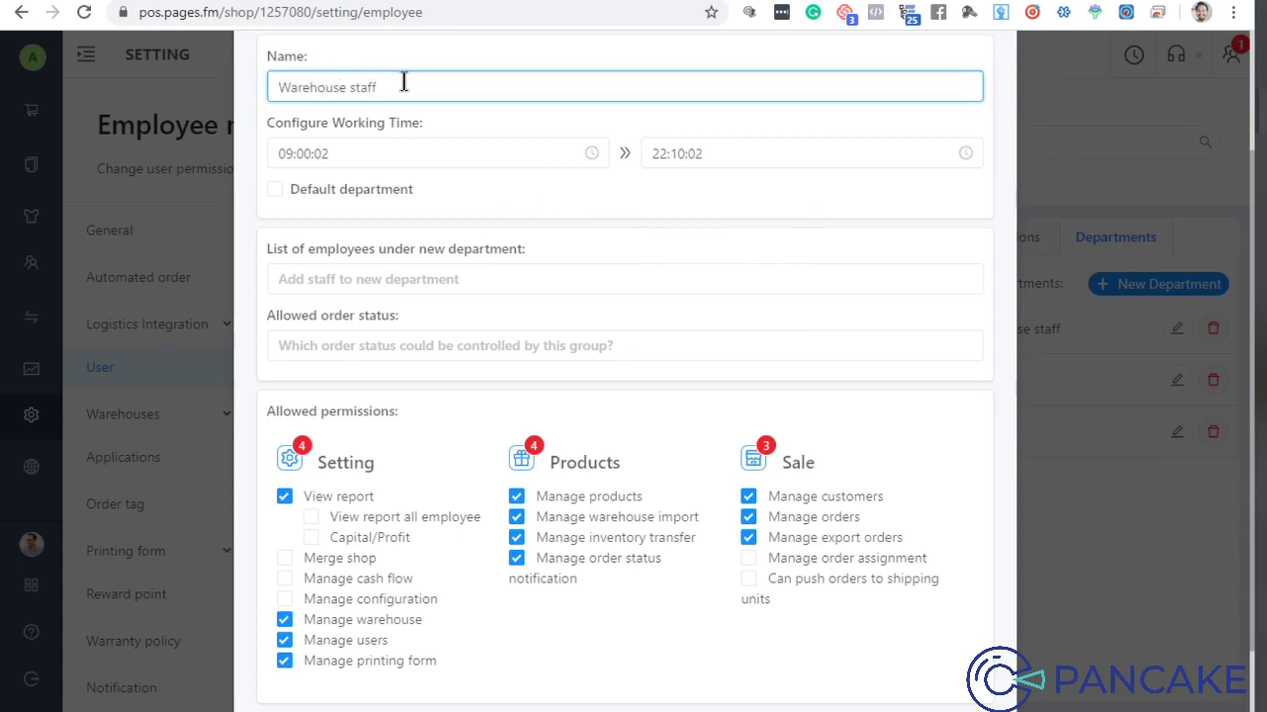
{"action": "left_click_drag", "start_coordinate": [402, 85], "coordinate": [271, 85]}
{"action": "left_click", "coordinate": [295, 92]}
{"action": "triple_click", "coordinate": [323, 83]}
{"action": "scroll", "coordinate": [514, 234], "scroll_direction": "up", "scroll_amount": 2}
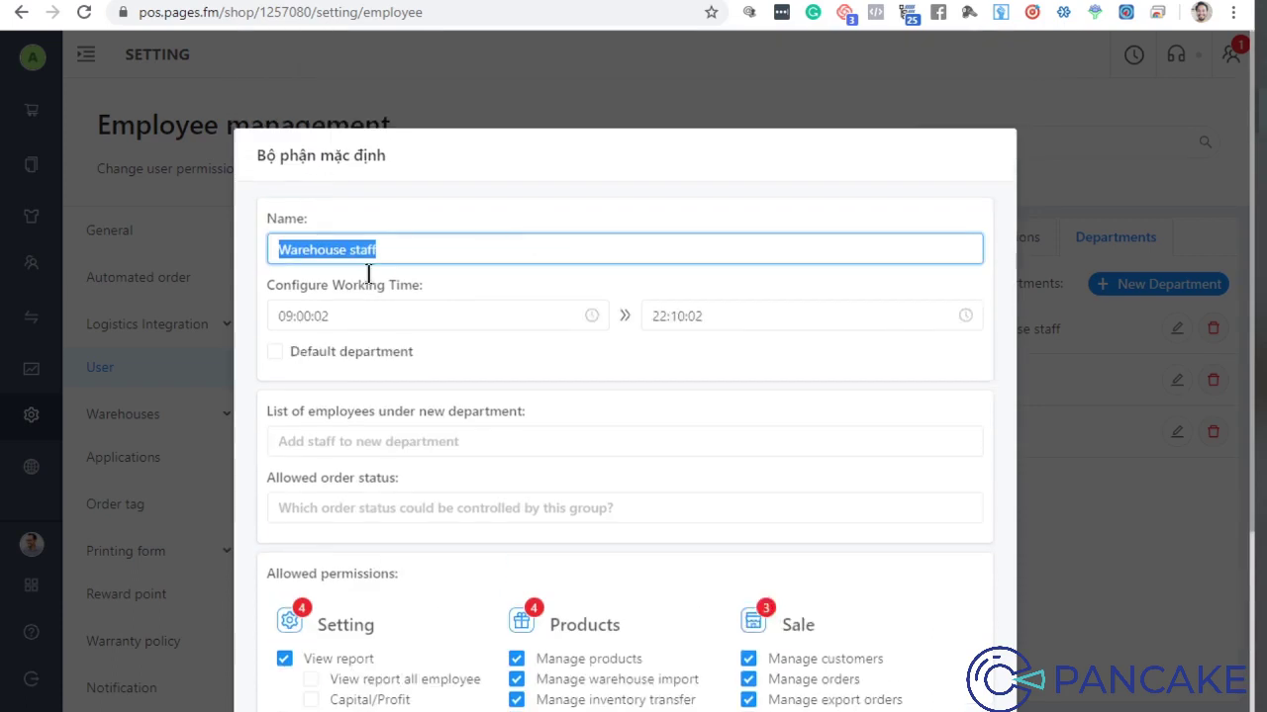
{"action": "scroll", "coordinate": [368, 274], "scroll_direction": "down", "scroll_amount": 2}
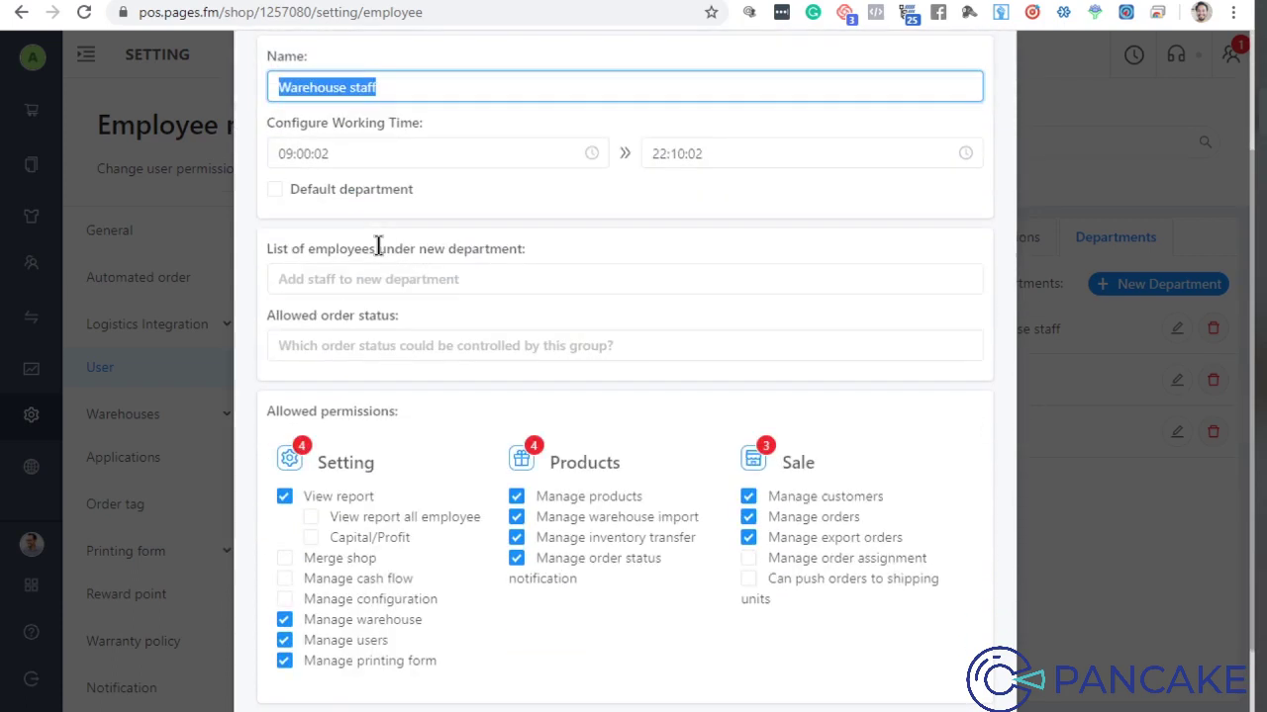
- Review the staff list and allowed order statuses, trying the Delivered status toggle
{"action": "left_click", "coordinate": [424, 286]}
{"action": "left_click", "coordinate": [444, 257]}
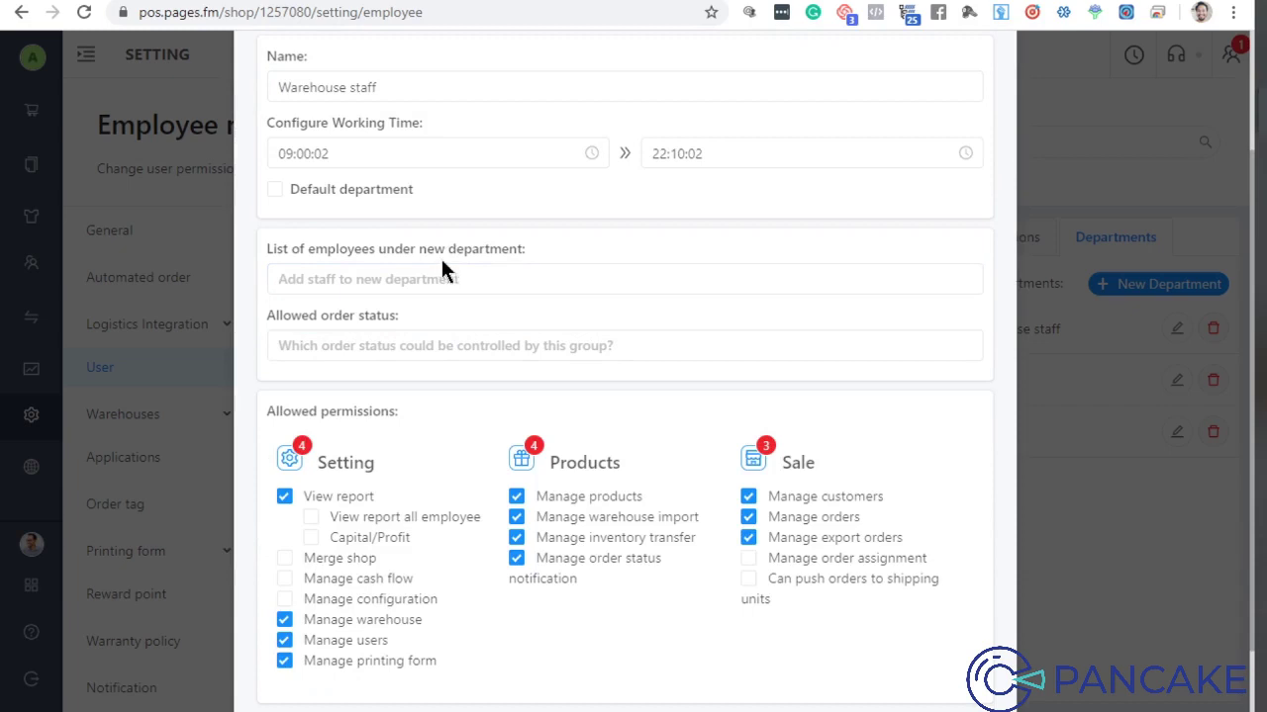
{"action": "left_click", "coordinate": [409, 345]}
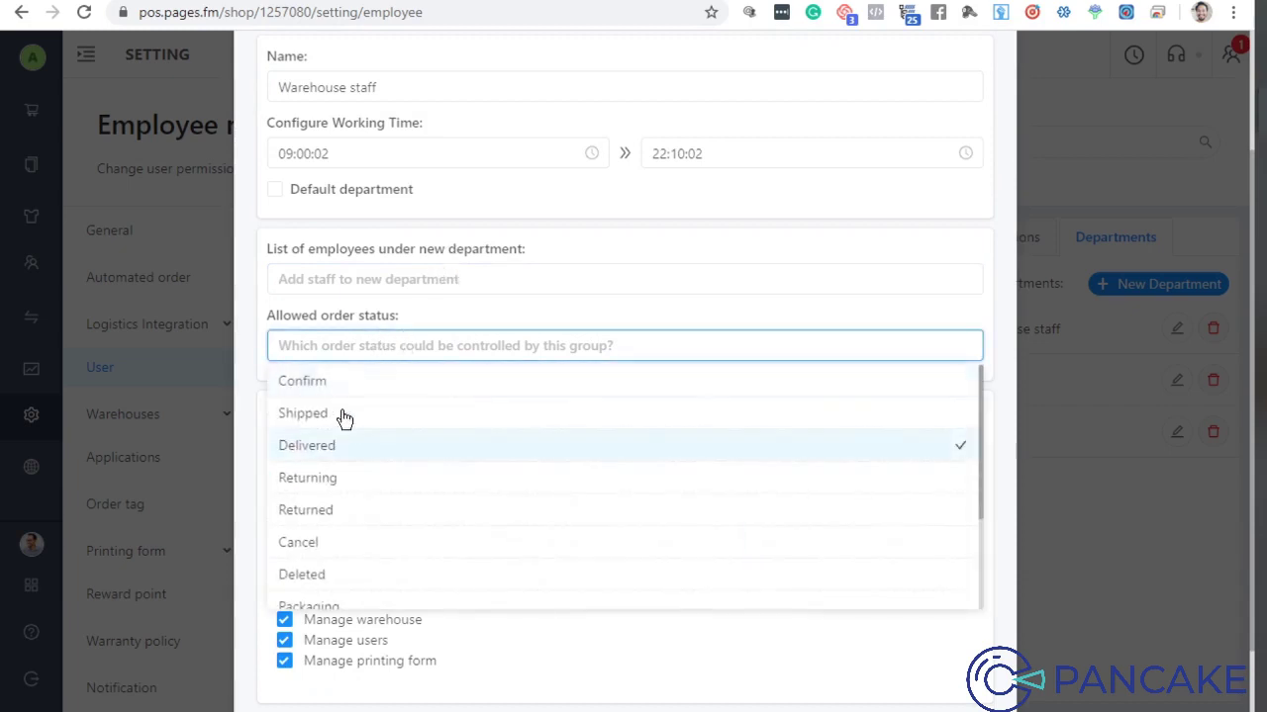
{"action": "left_click", "coordinate": [427, 313]}
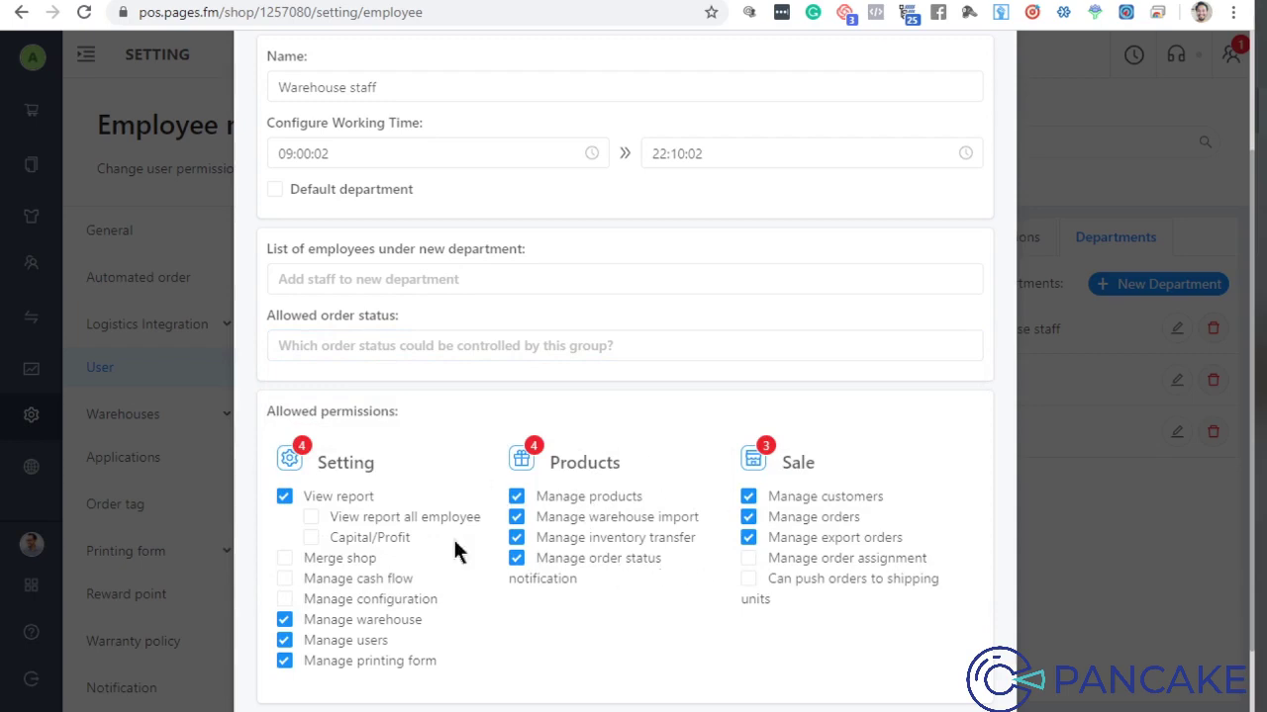
{"action": "left_click_drag", "start_coordinate": [292, 412], "coordinate": [406, 416]}
{"action": "left_click", "coordinate": [461, 410]}
{"action": "left_click", "coordinate": [426, 347]}
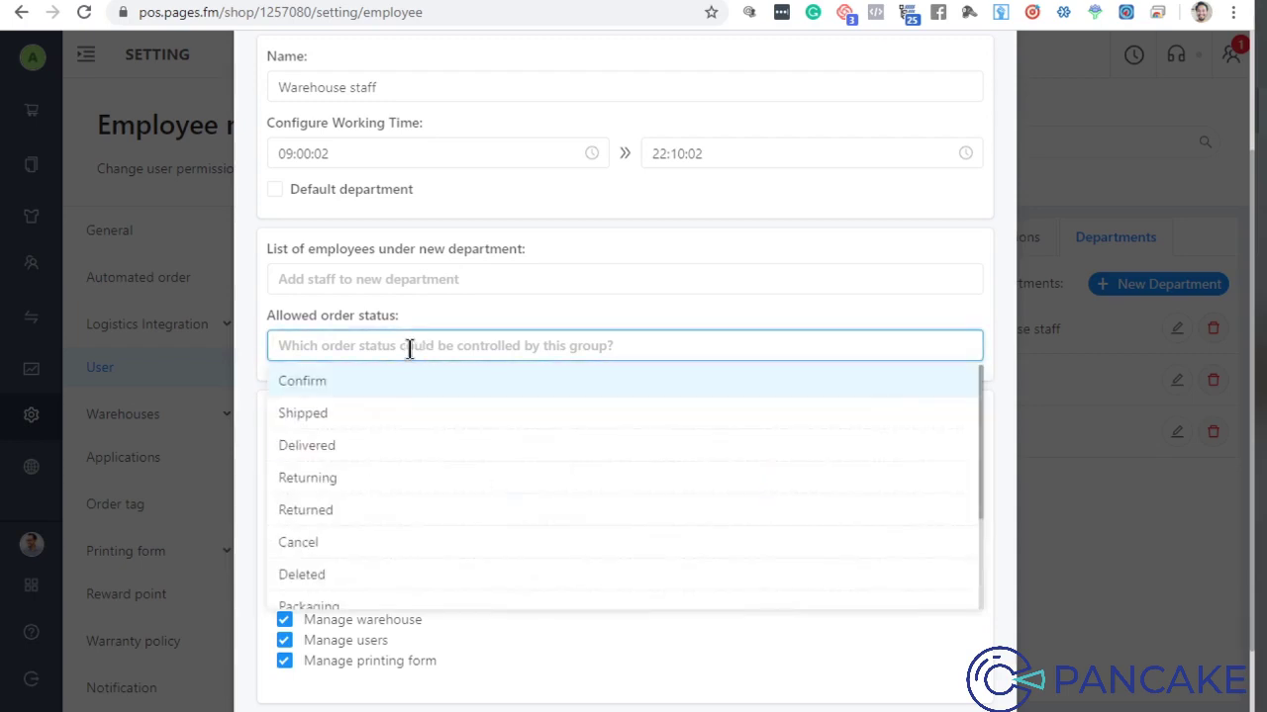
{"action": "left_click", "coordinate": [327, 445]}
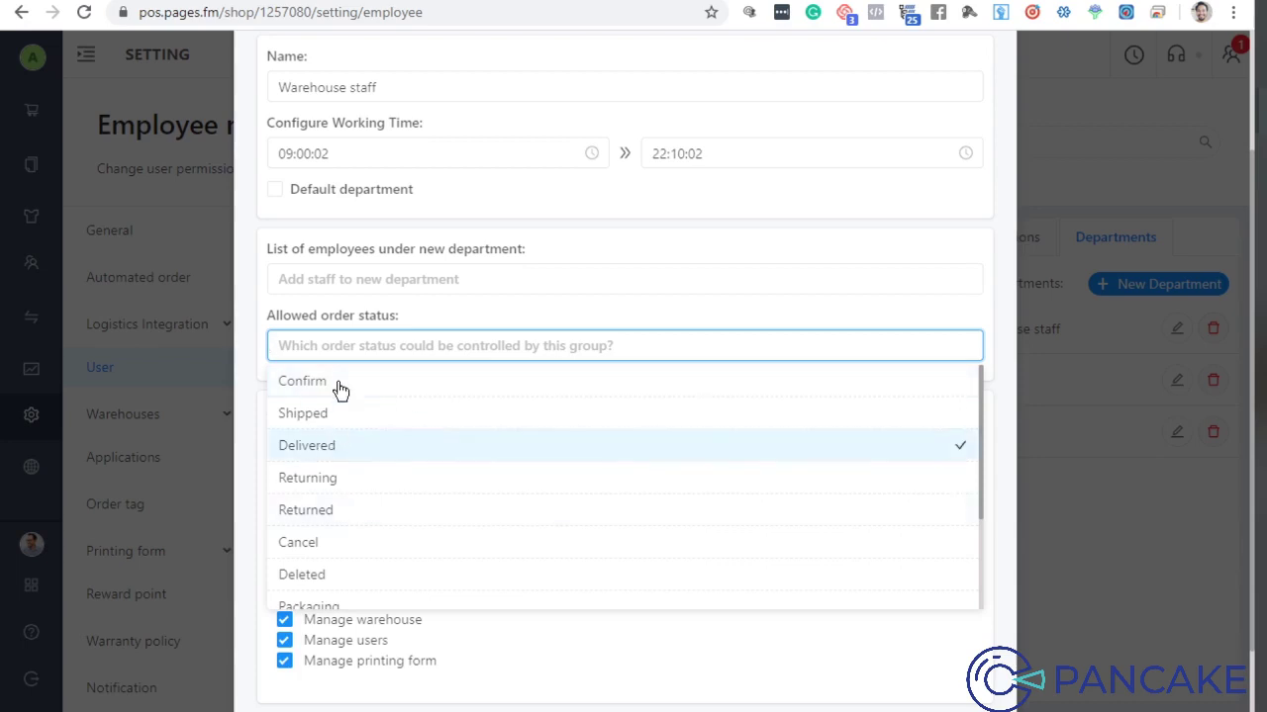
{"action": "left_click", "coordinate": [337, 314]}
{"action": "scroll", "coordinate": [398, 304], "scroll_direction": "up", "scroll_amount": 2}
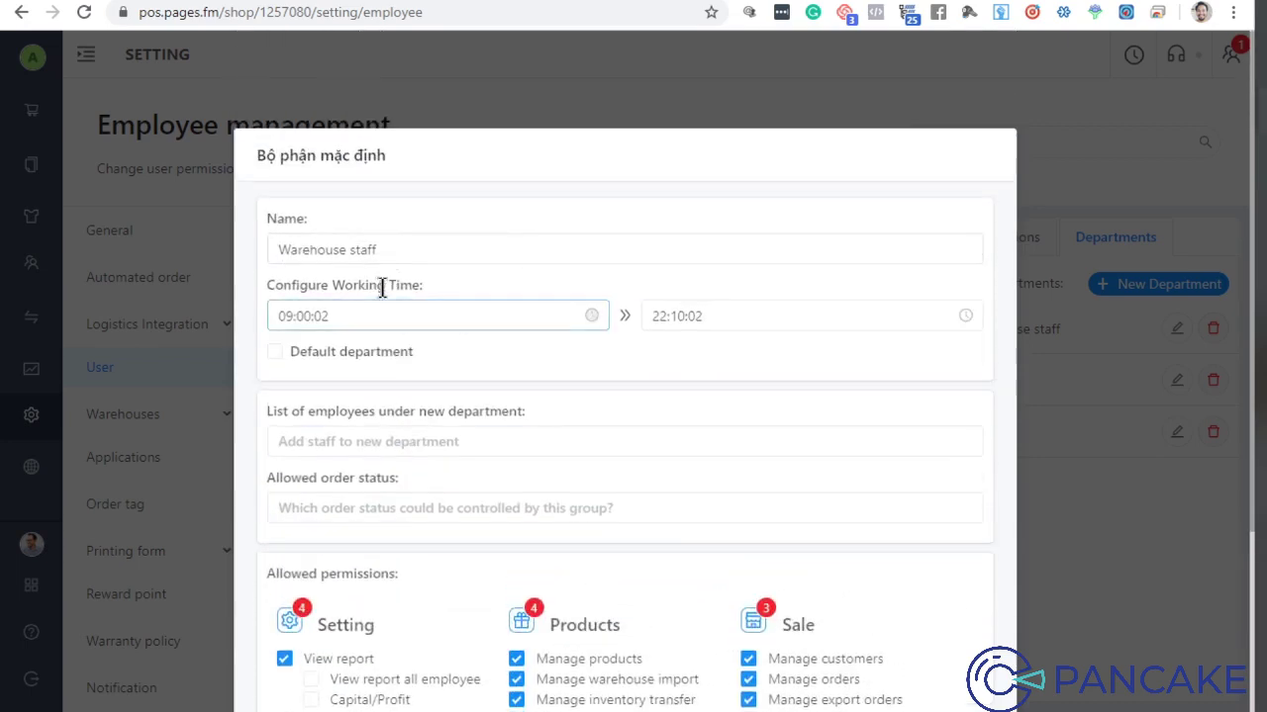
{"action": "scroll", "coordinate": [382, 288], "scroll_direction": "down", "scroll_amount": 2}
- Leave the add-staff field empty and cancel the department settings unsaved
{"action": "left_click", "coordinate": [605, 284]}
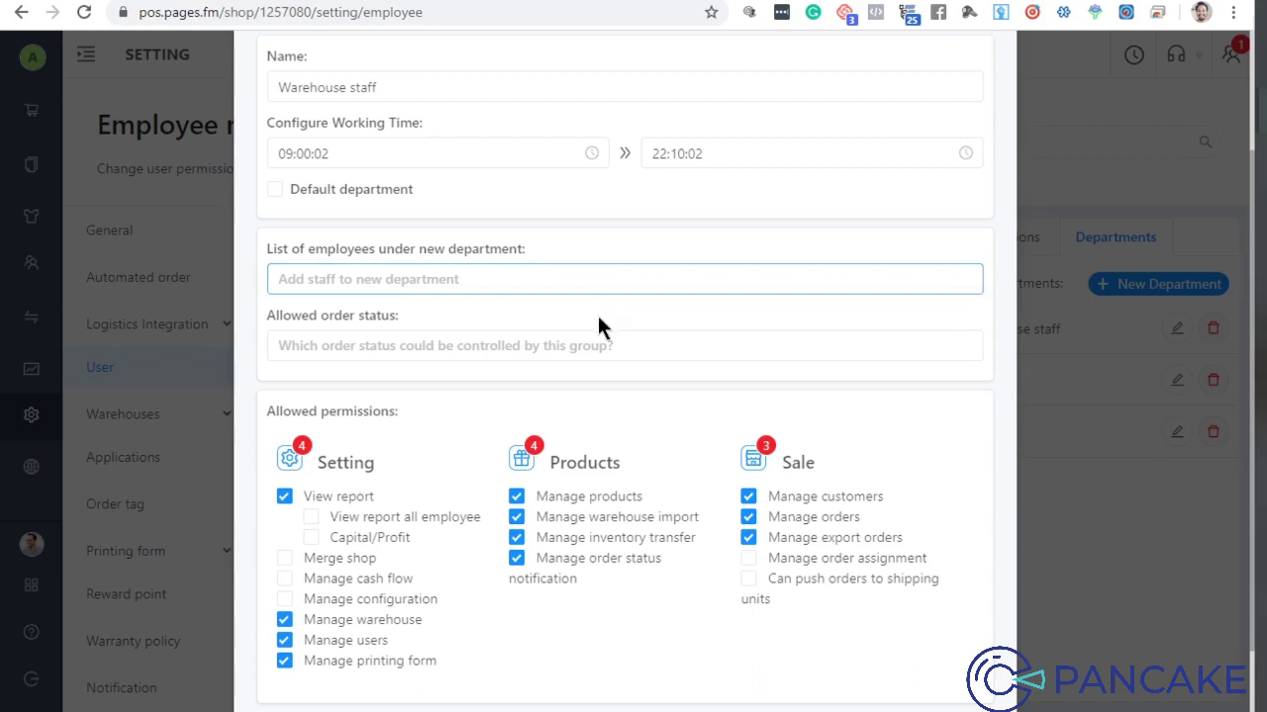
{"action": "left_click", "coordinate": [598, 321]}
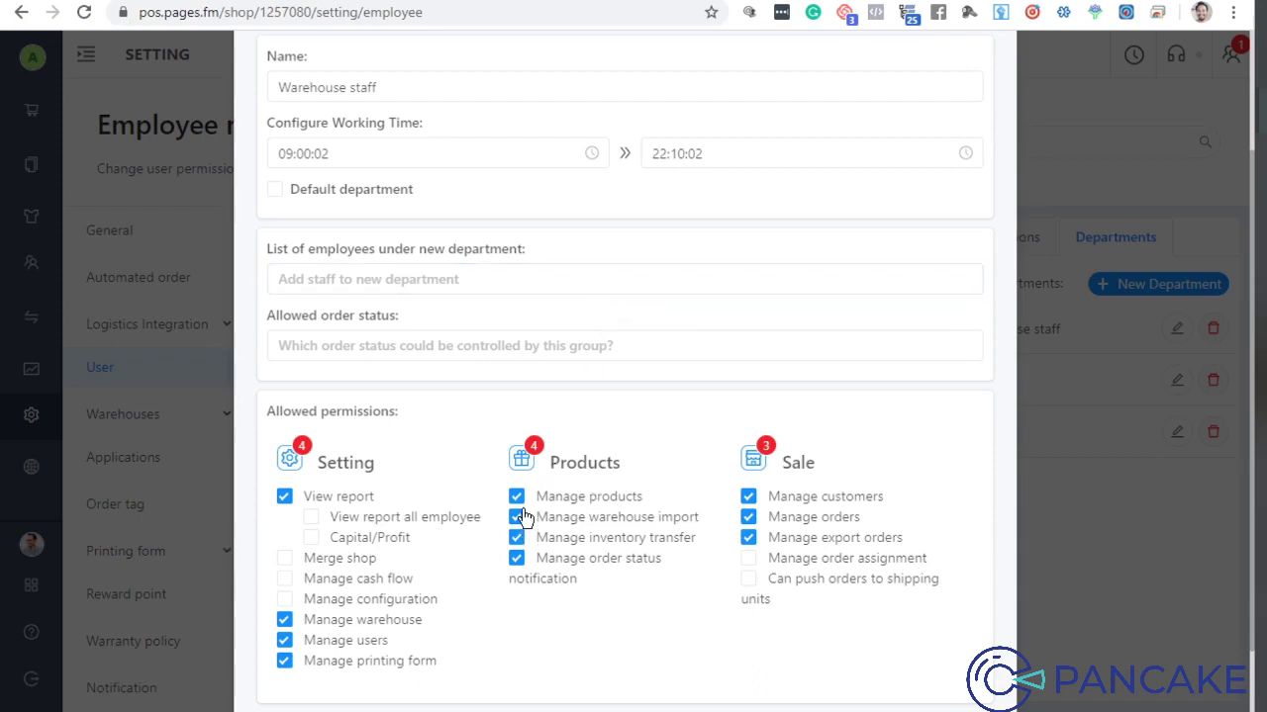
{"action": "scroll", "coordinate": [752, 534], "scroll_direction": "down", "scroll_amount": 2}
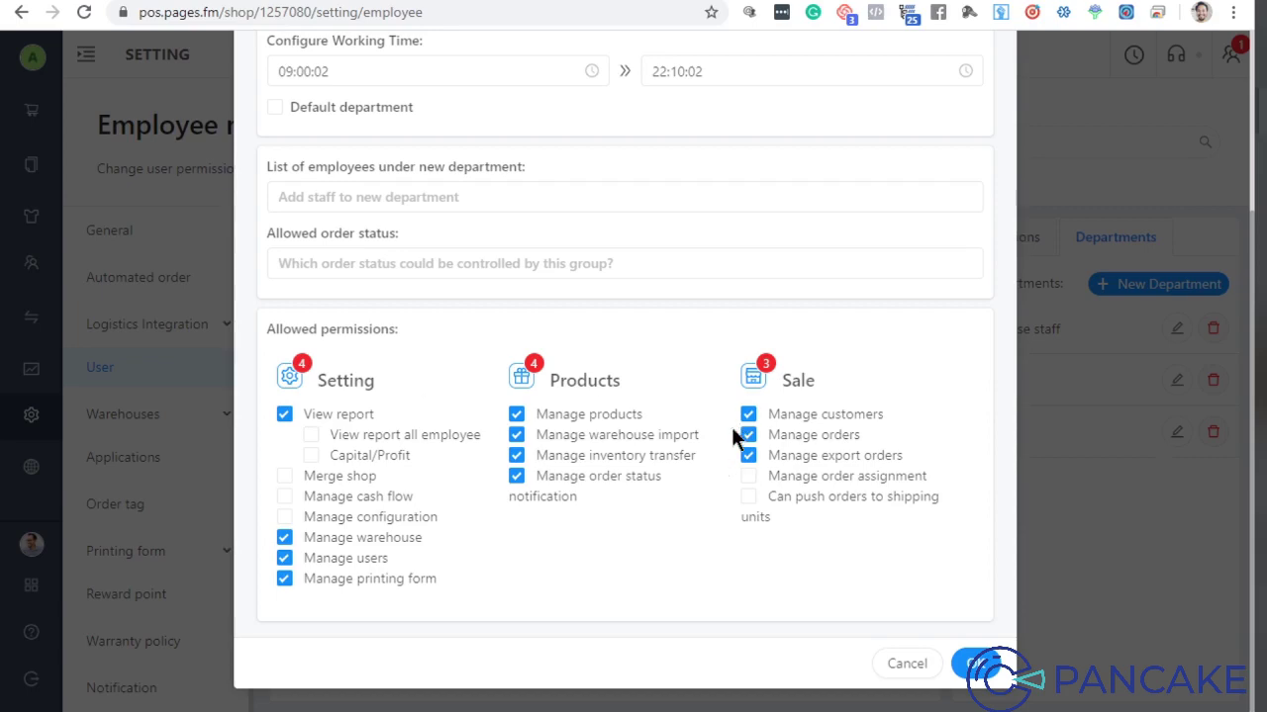
{"action": "left_click", "coordinate": [907, 664]}
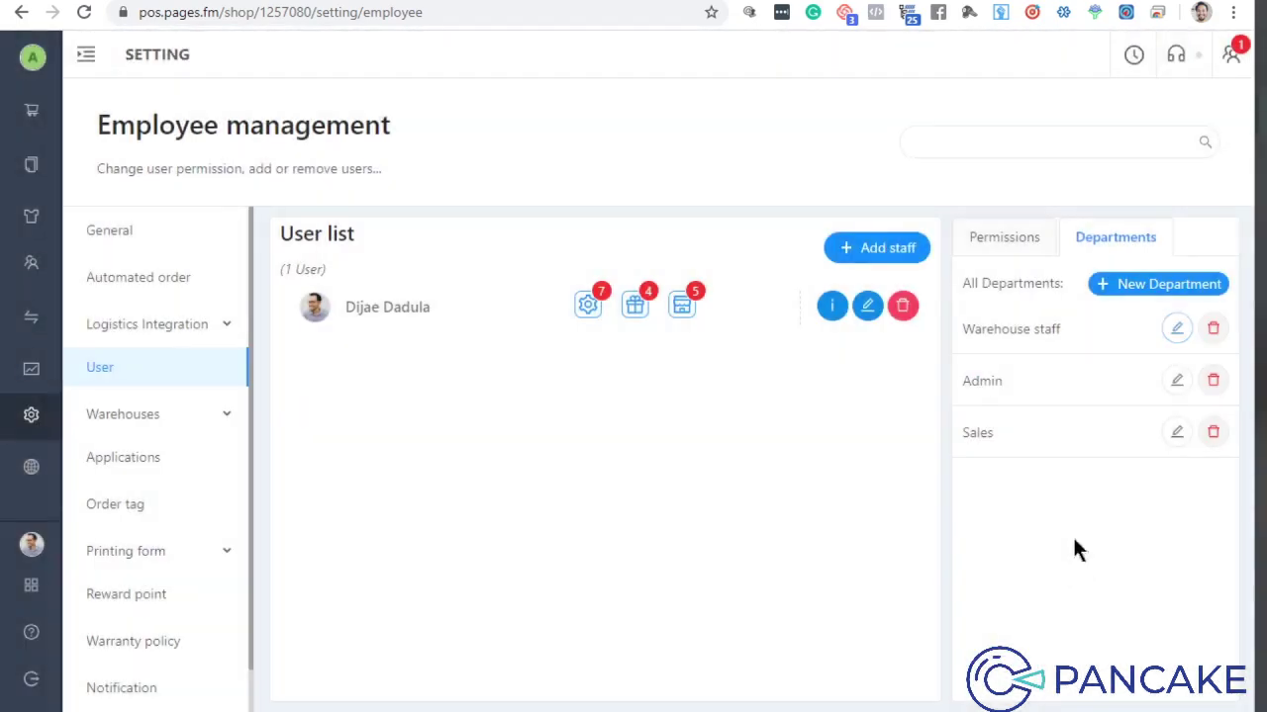
{"action": "left_click", "coordinate": [1178, 382]}
{"action": "scroll", "coordinate": [577, 509], "scroll_direction": "down", "scroll_amount": 4}
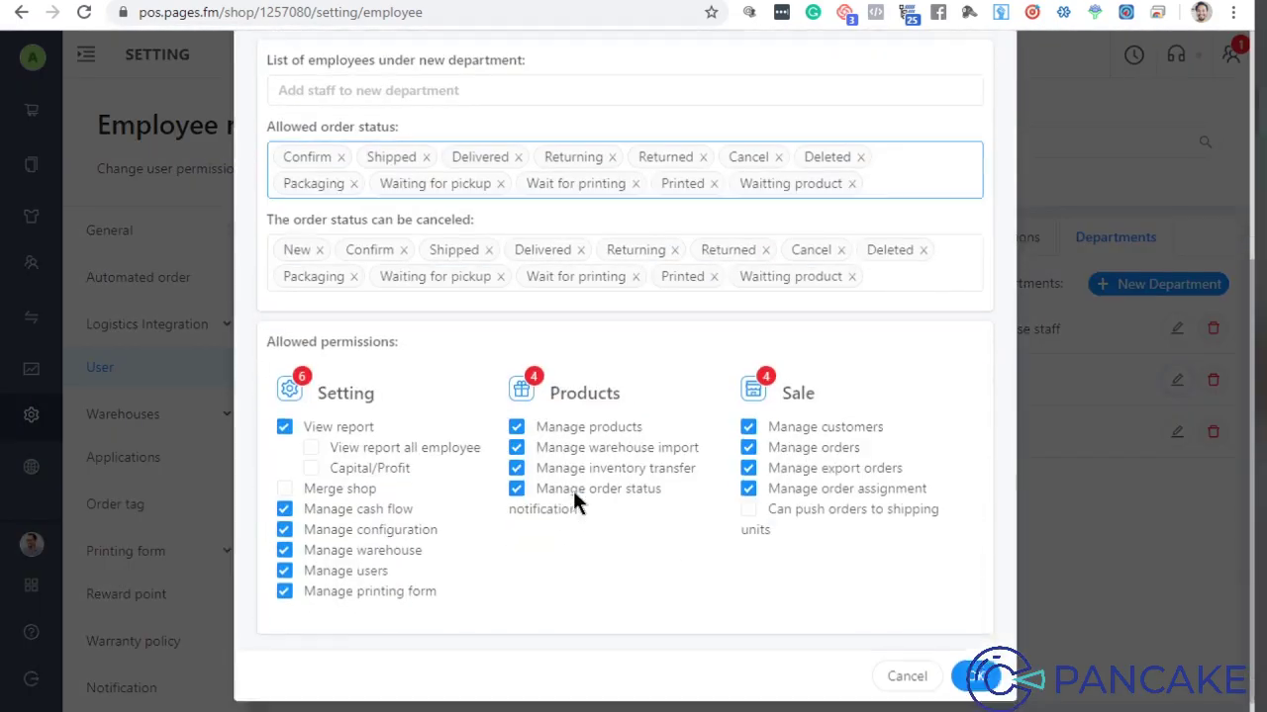
{"action": "scroll", "coordinate": [573, 491], "scroll_direction": "down", "scroll_amount": 1}
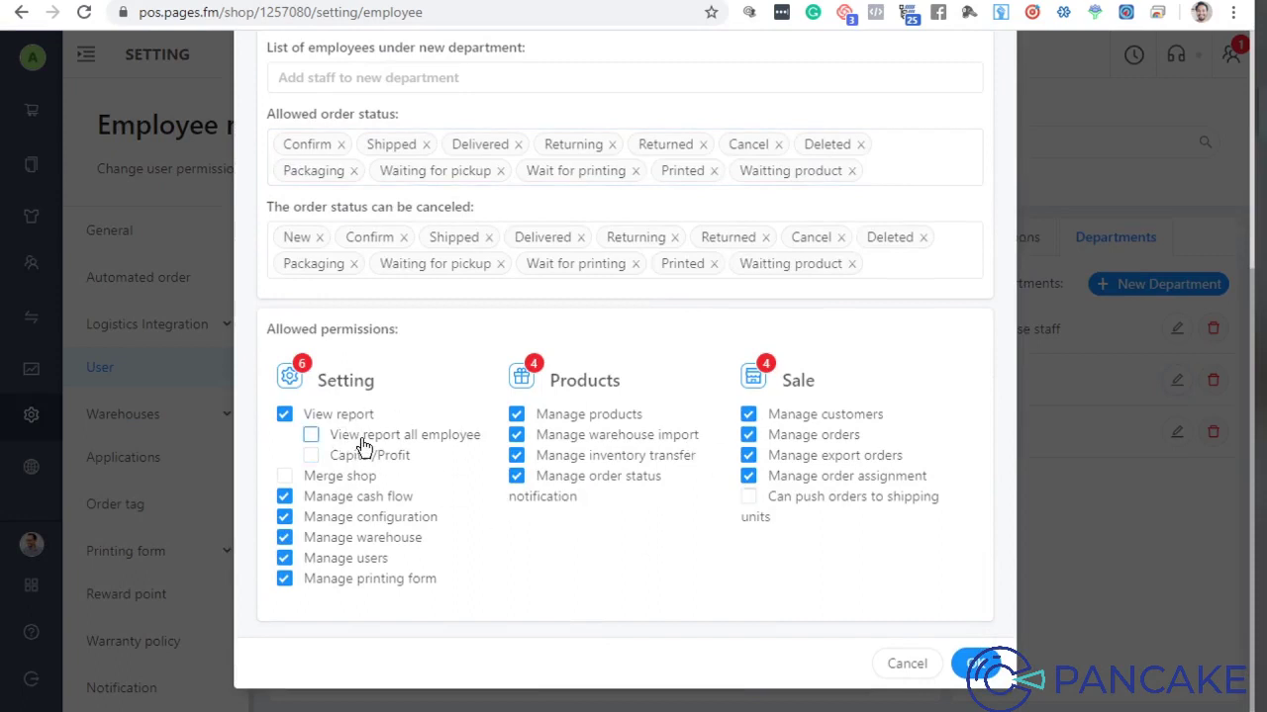
{"action": "scroll", "coordinate": [539, 367], "scroll_direction": "up", "scroll_amount": 3}
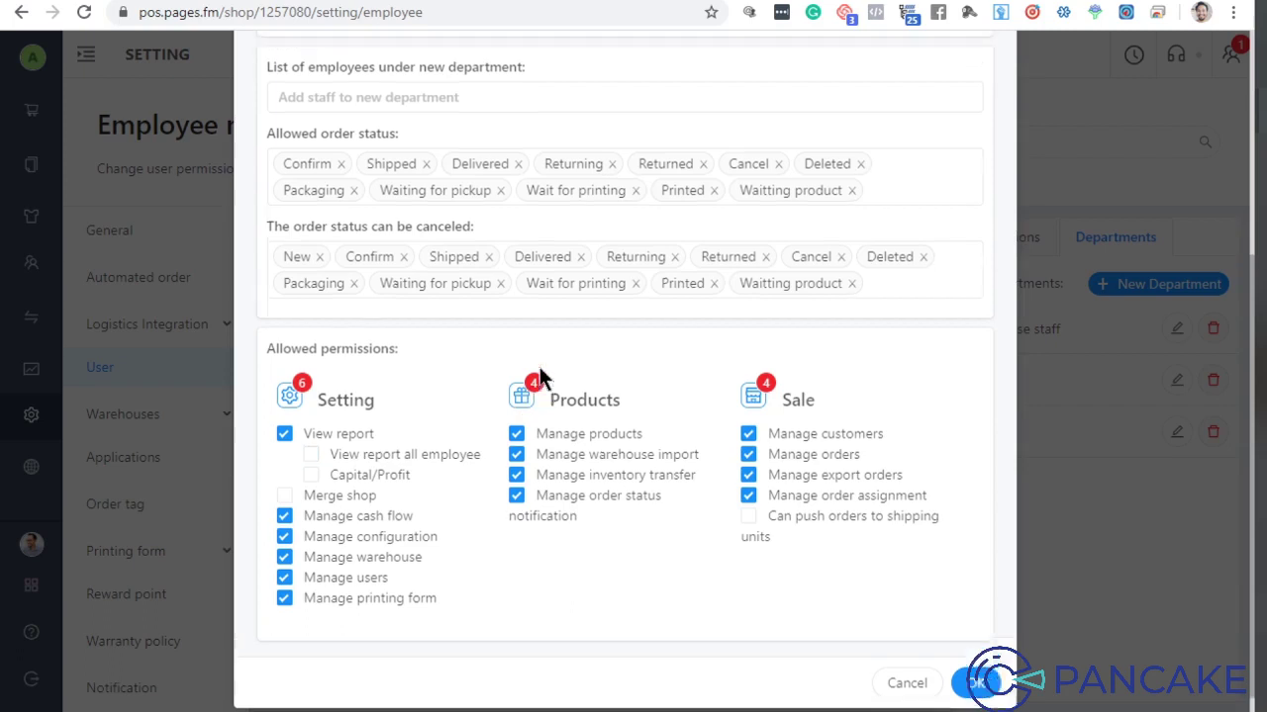
{"action": "scroll", "coordinate": [634, 494], "scroll_direction": "down", "scroll_amount": 3}
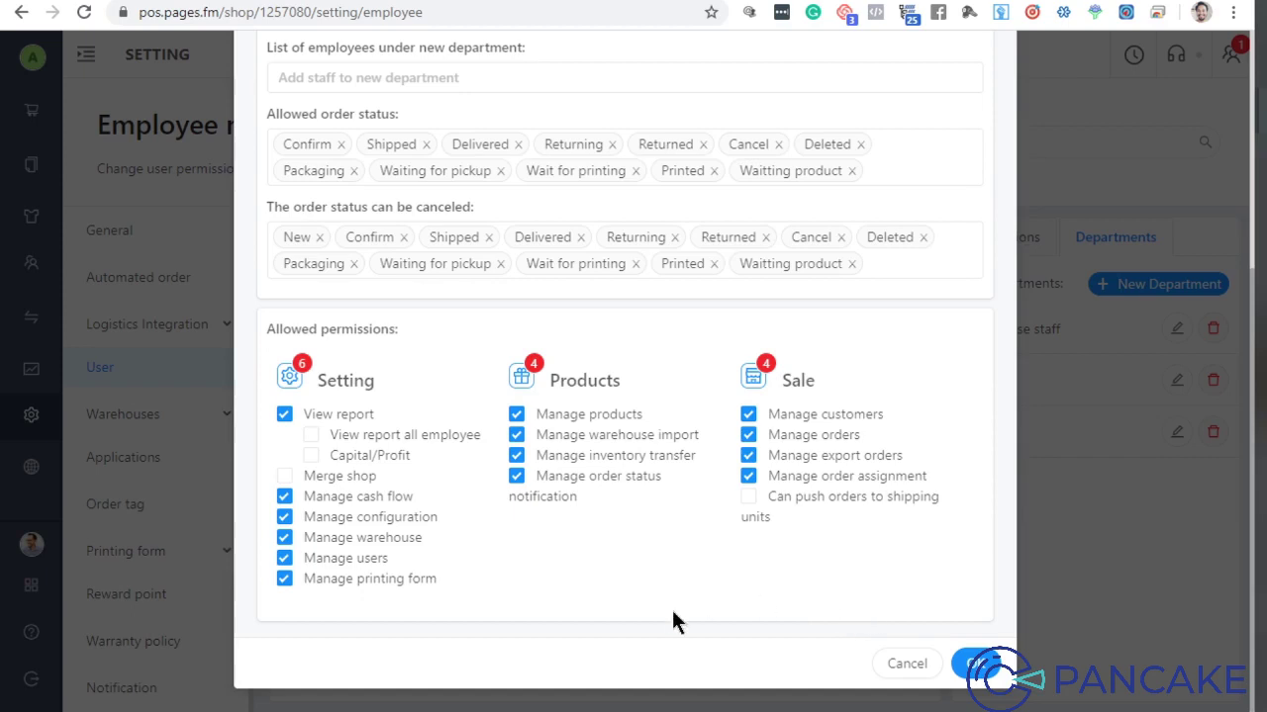
{"action": "scroll", "coordinate": [515, 356], "scroll_direction": "up", "scroll_amount": 3}
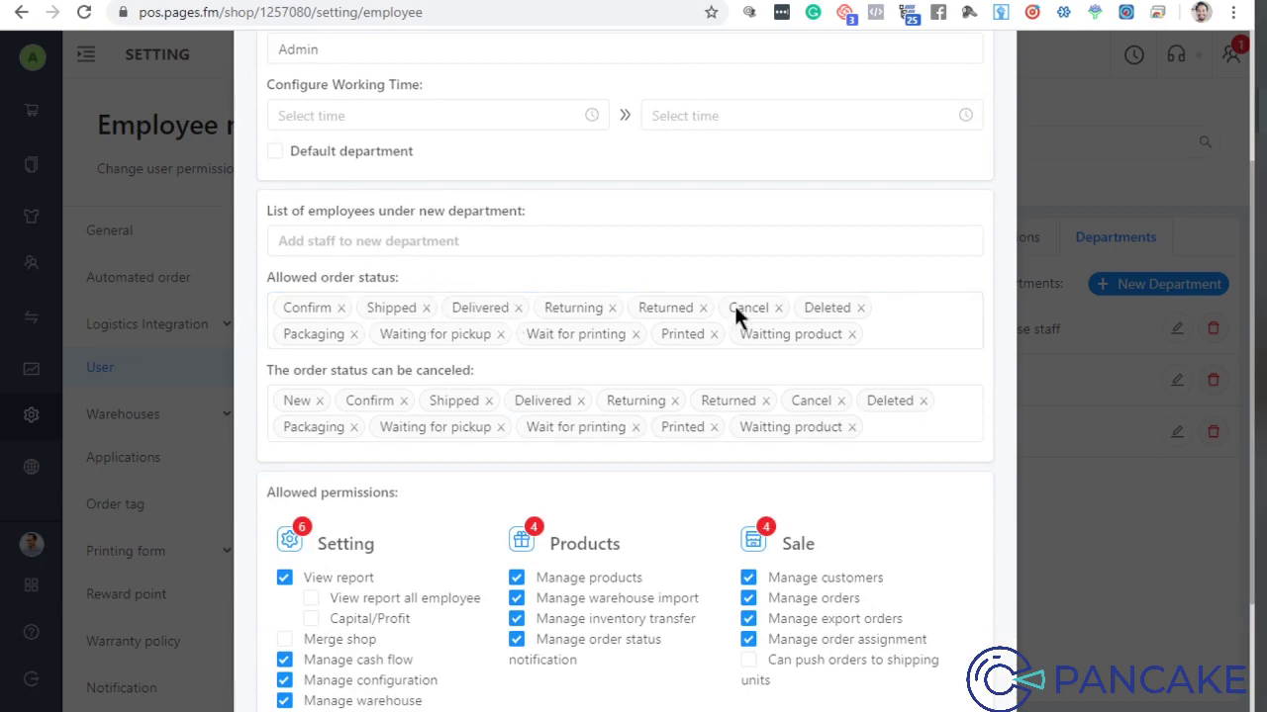
{"action": "scroll", "coordinate": [768, 303], "scroll_direction": "up", "scroll_amount": 1}
{"action": "scroll", "coordinate": [633, 346], "scroll_direction": "down", "scroll_amount": 4}
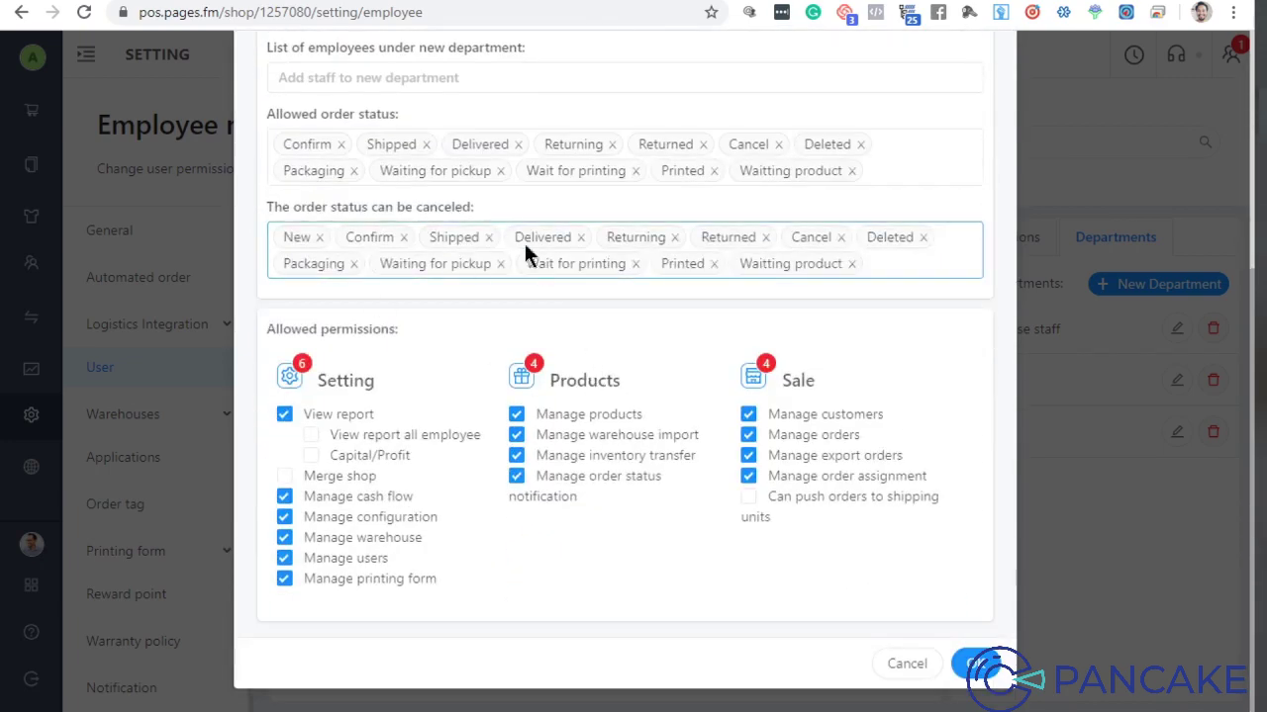
{"action": "scroll", "coordinate": [554, 282], "scroll_direction": "up", "scroll_amount": 6}
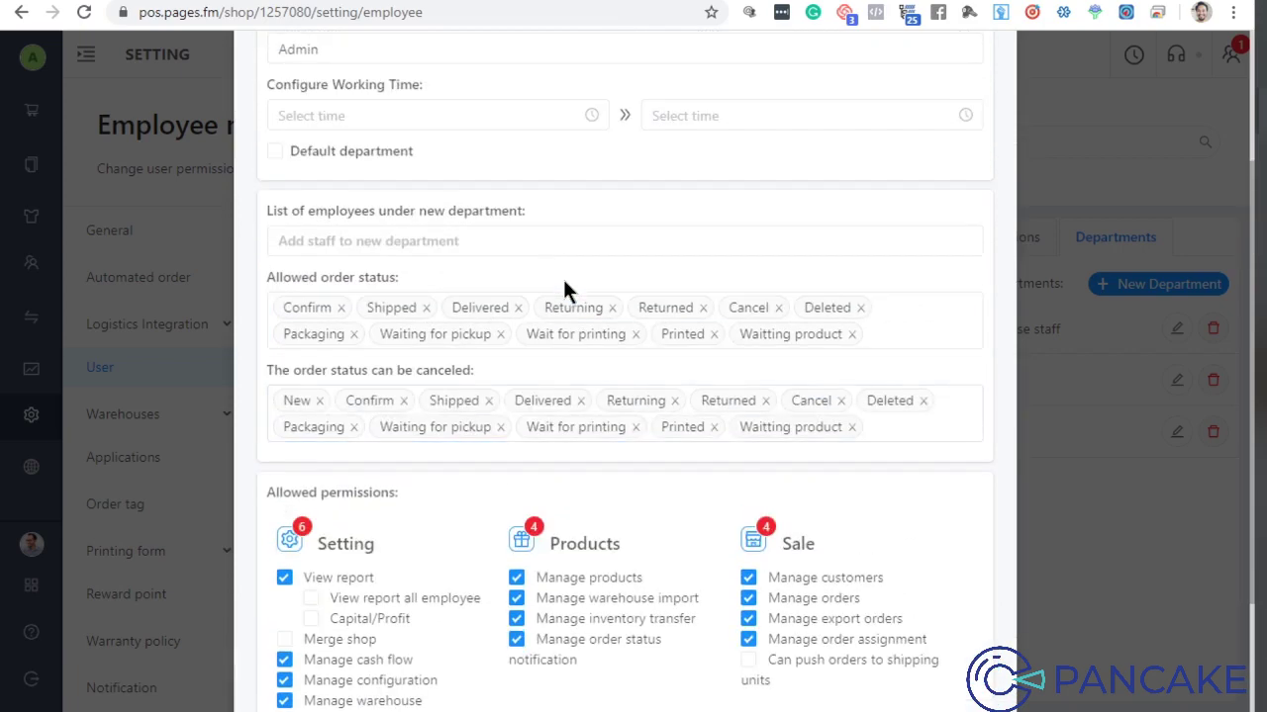
{"action": "scroll", "coordinate": [570, 297], "scroll_direction": "down", "scroll_amount": 6}
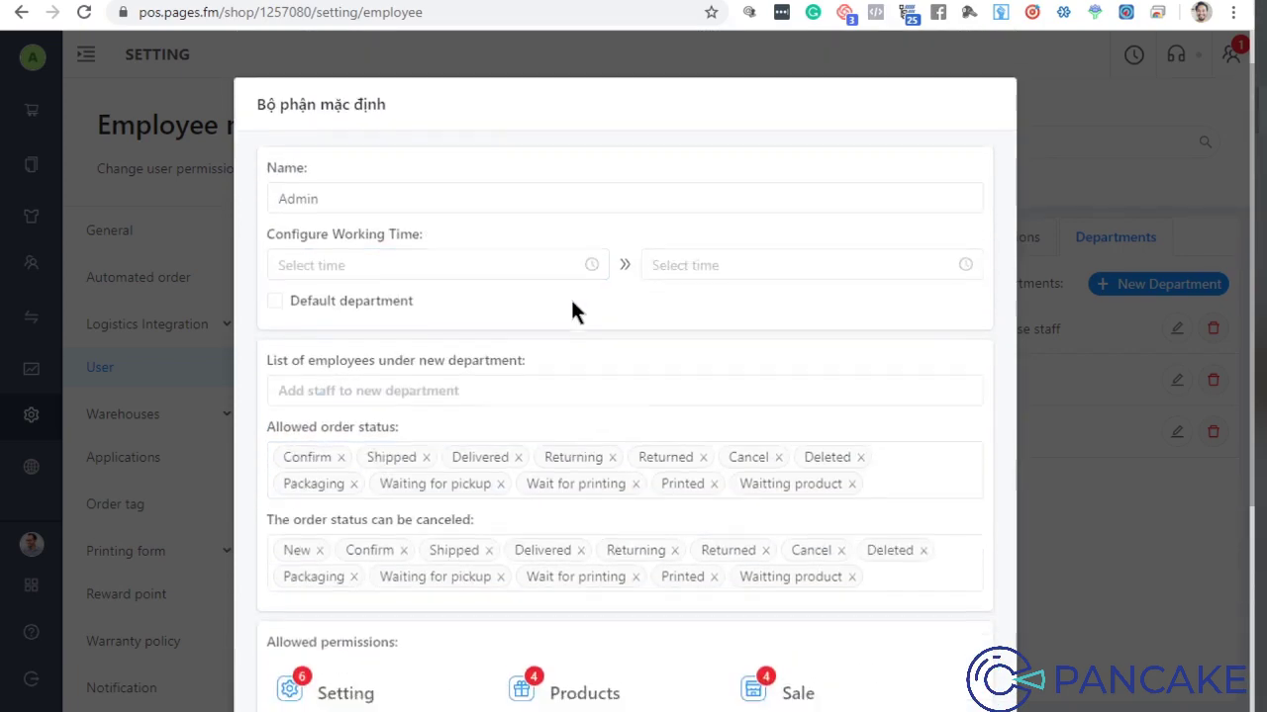
{"action": "left_click", "coordinate": [906, 661]}
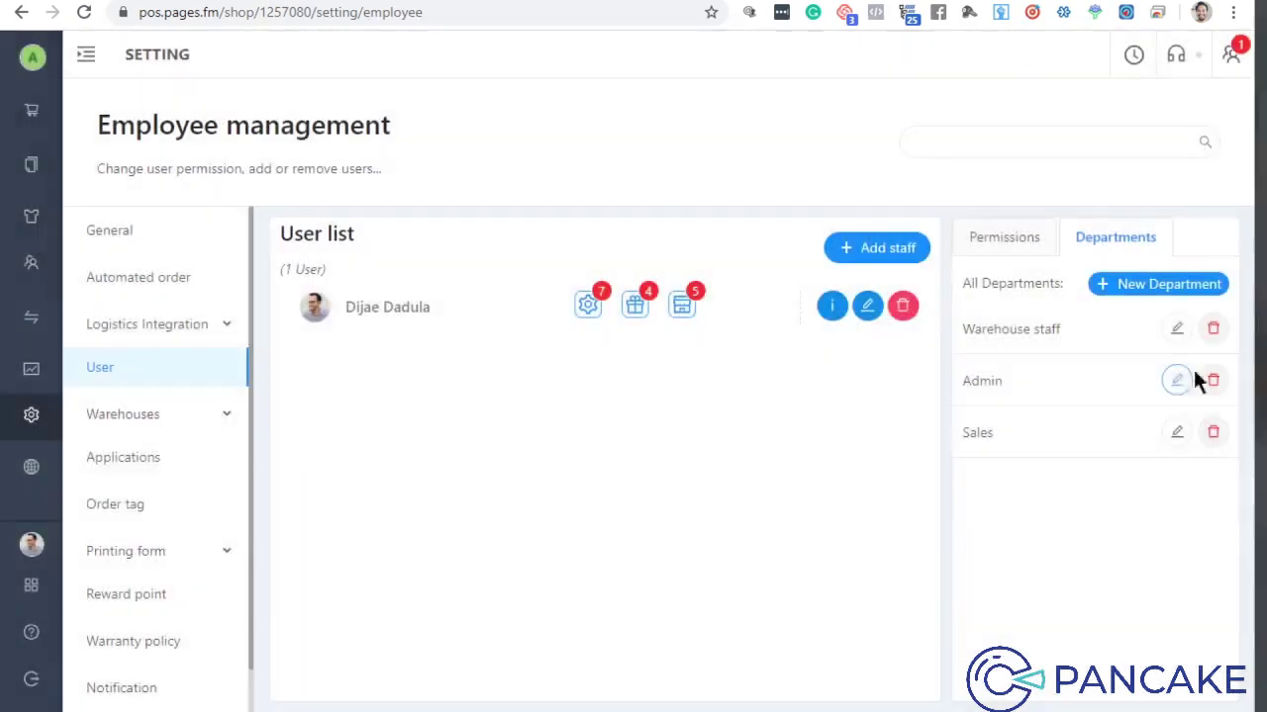
{"action": "left_click", "coordinate": [1177, 432]}
{"action": "scroll", "coordinate": [472, 387], "scroll_direction": "down", "scroll_amount": 5}
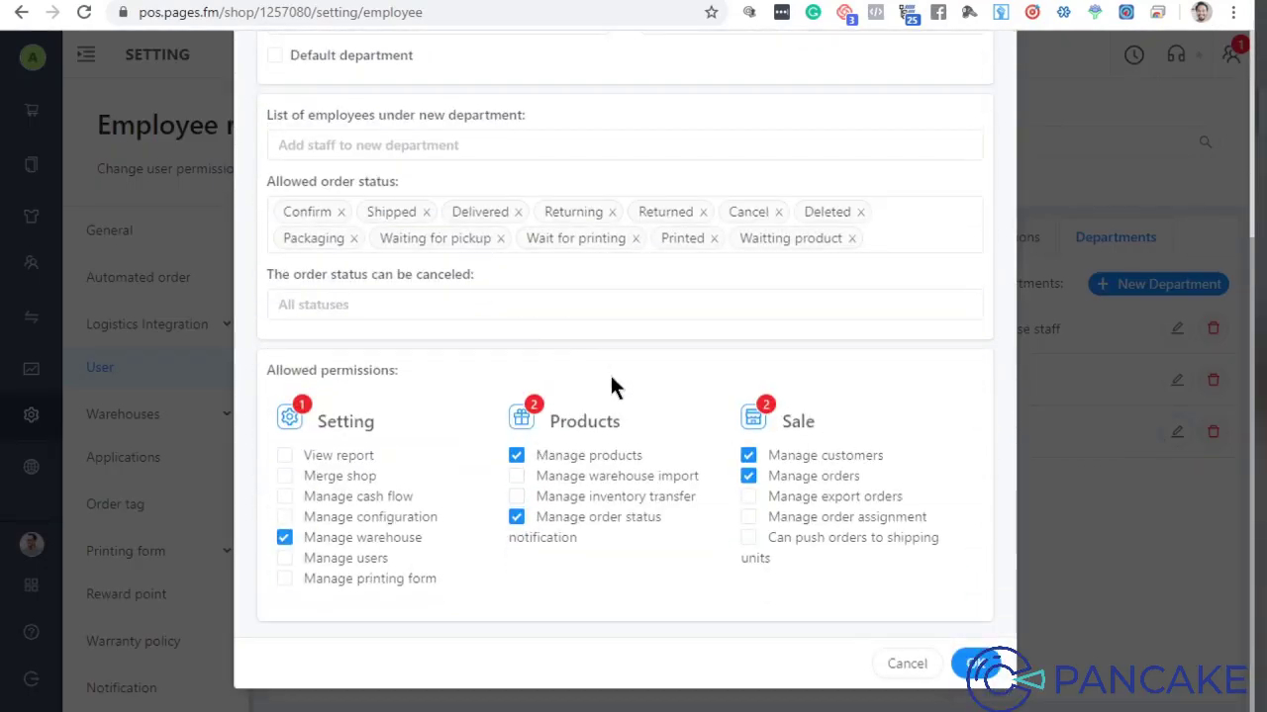
{"action": "left_click", "coordinate": [906, 663]}
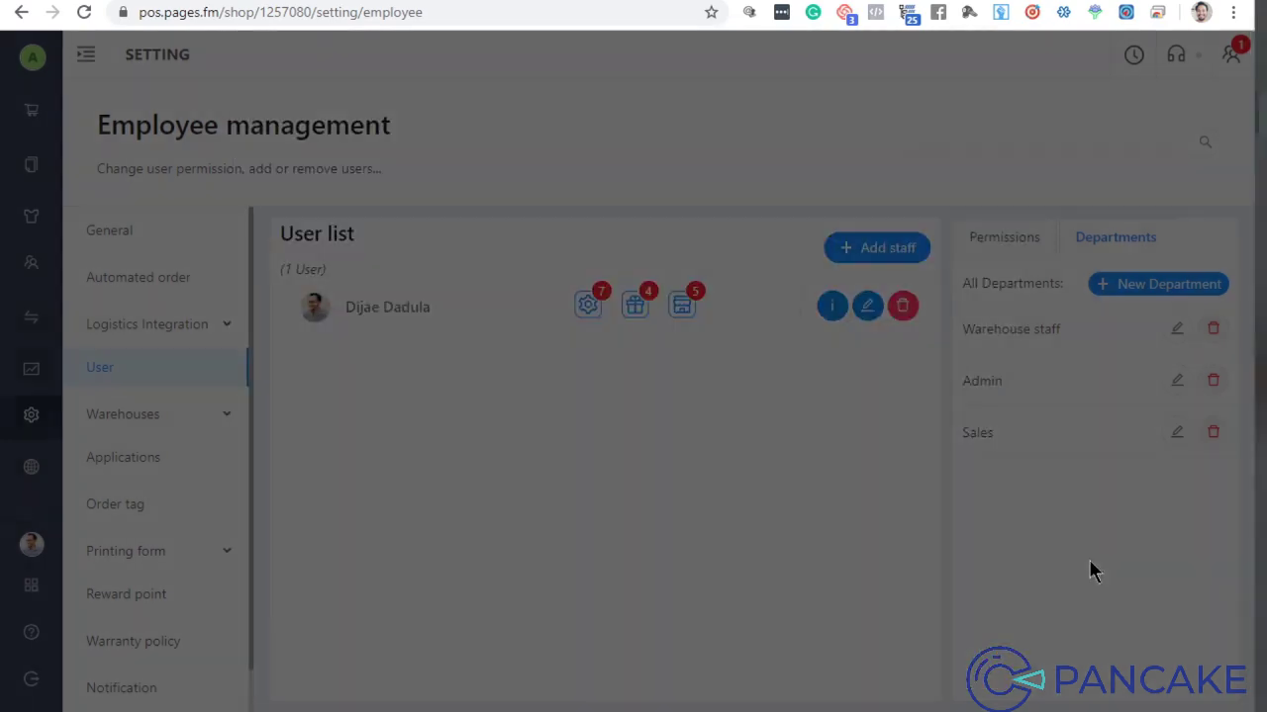
{"action": "left_click", "coordinate": [1122, 290]}
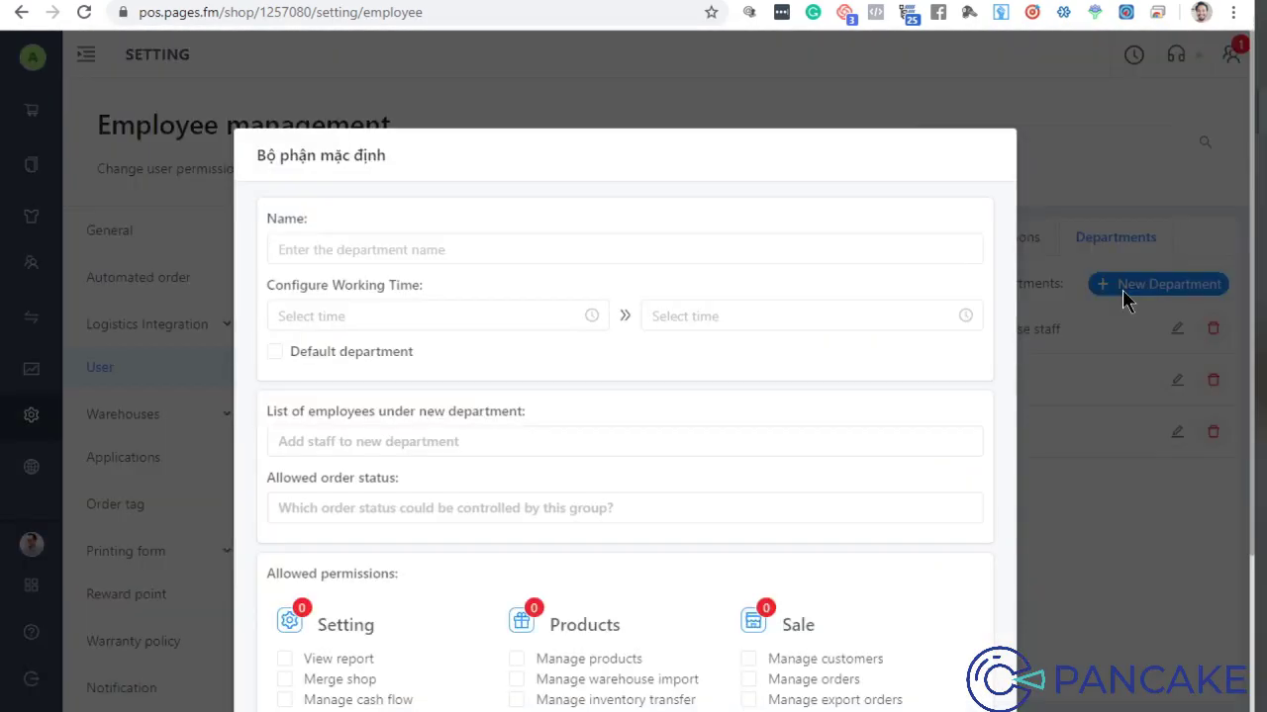
{"action": "left_click", "coordinate": [429, 432]}
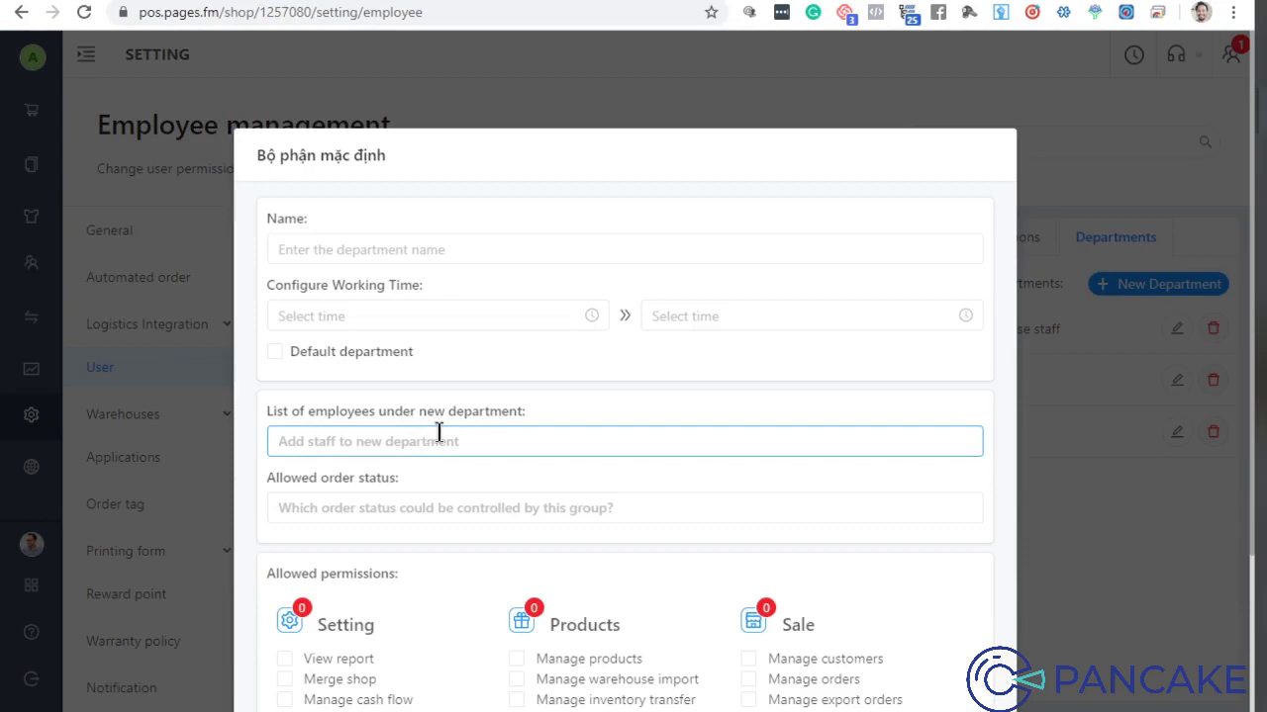
{"action": "scroll", "coordinate": [485, 376], "scroll_direction": "down", "scroll_amount": 2}
{"action": "left_click", "coordinate": [275, 191]}
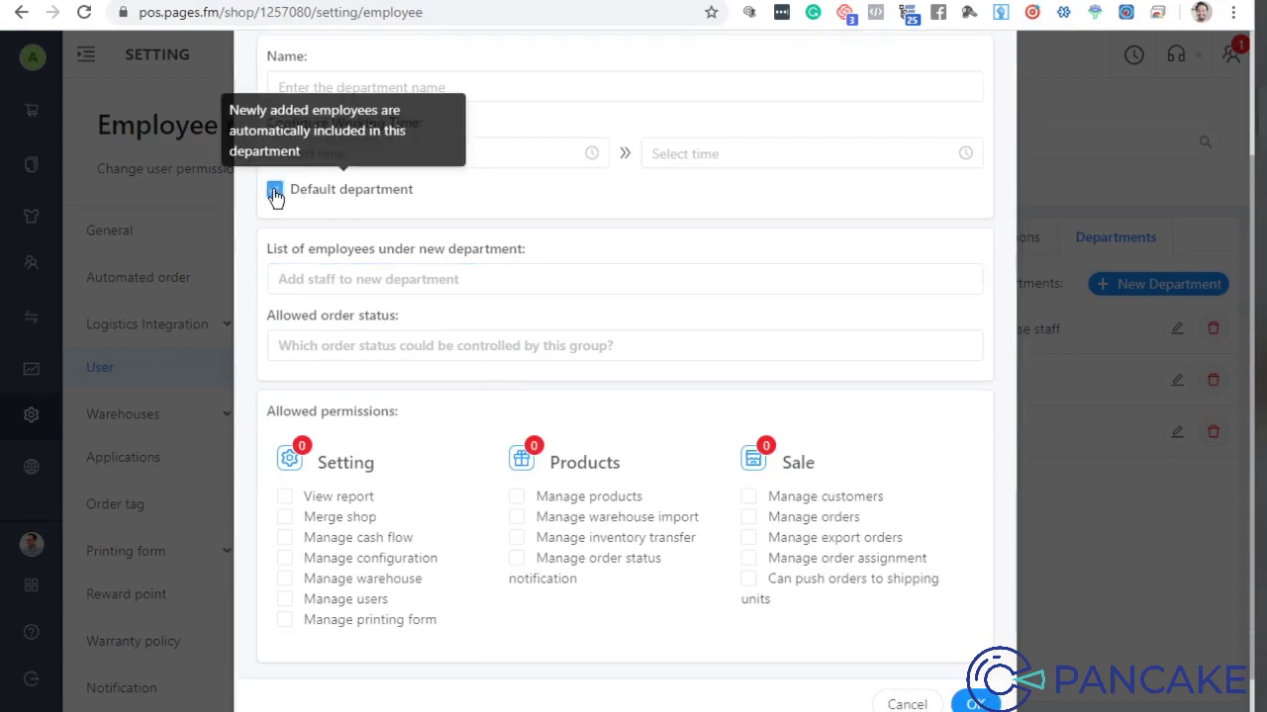
{"action": "left_click", "coordinate": [473, 92]}
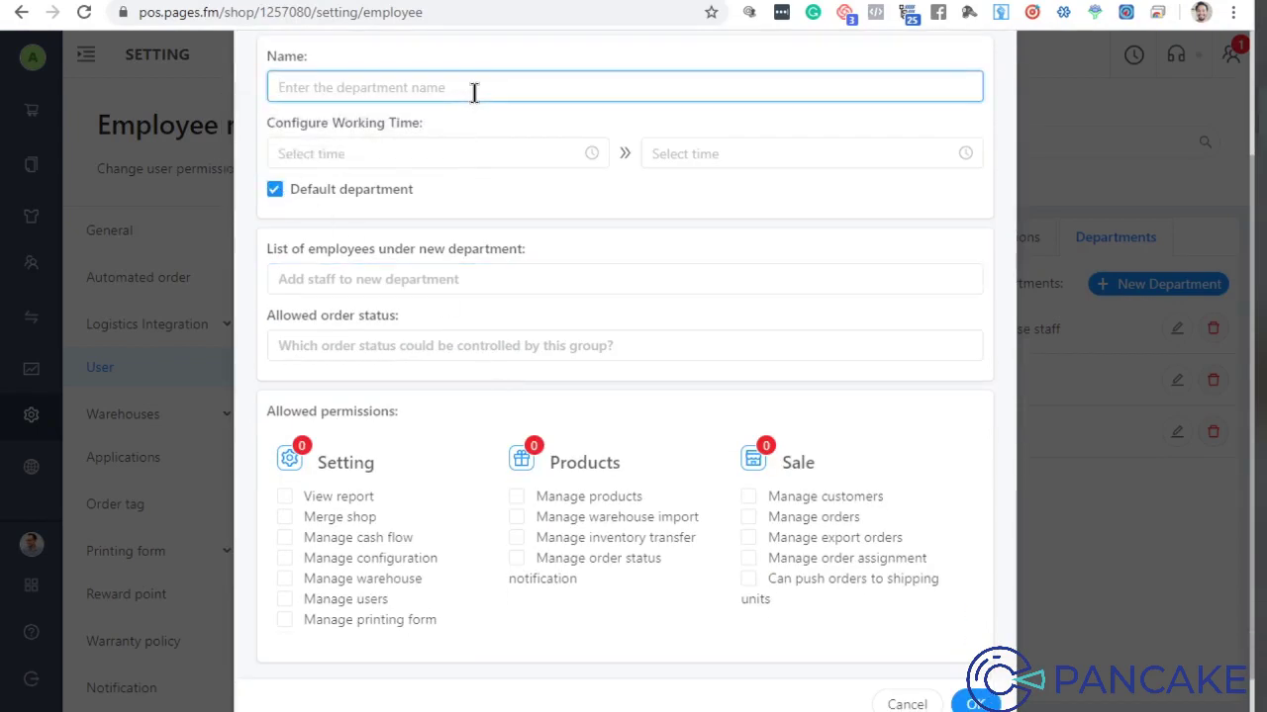
{"action": "type", "text": "Accounting"}
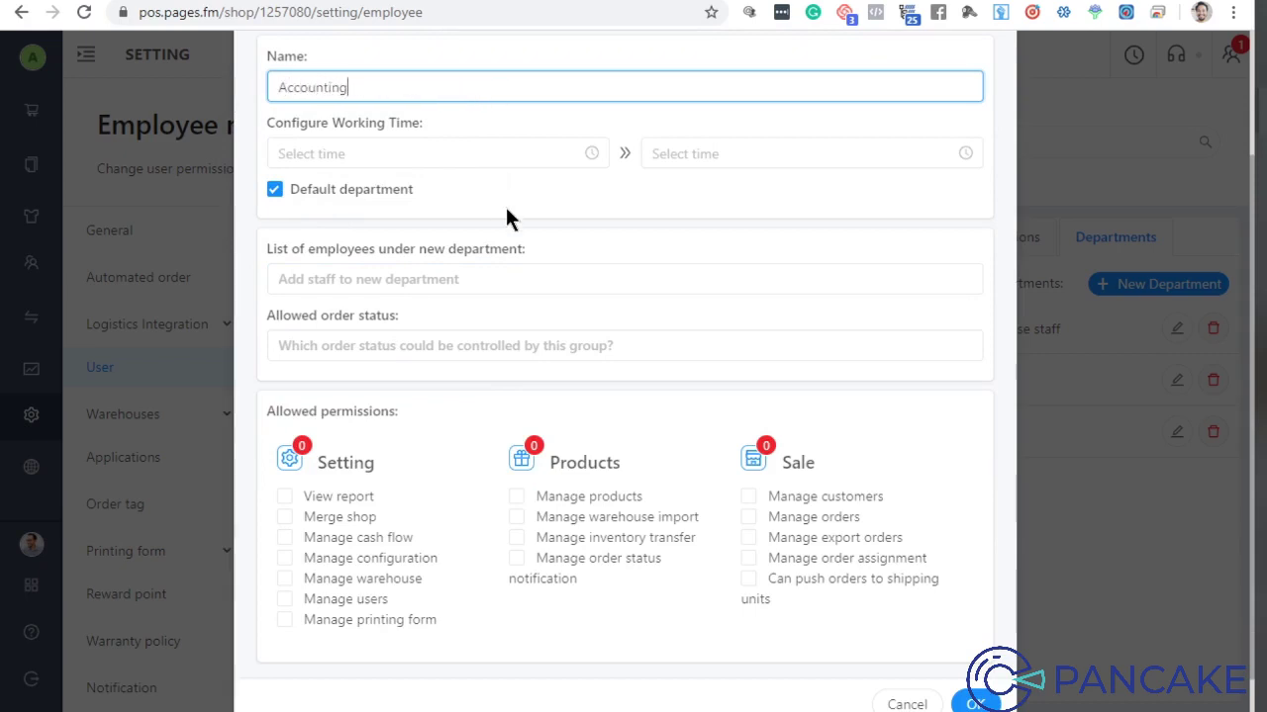
{"action": "left_click", "coordinate": [505, 203]}
{"action": "mouse_move", "coordinate": [328, 198]}
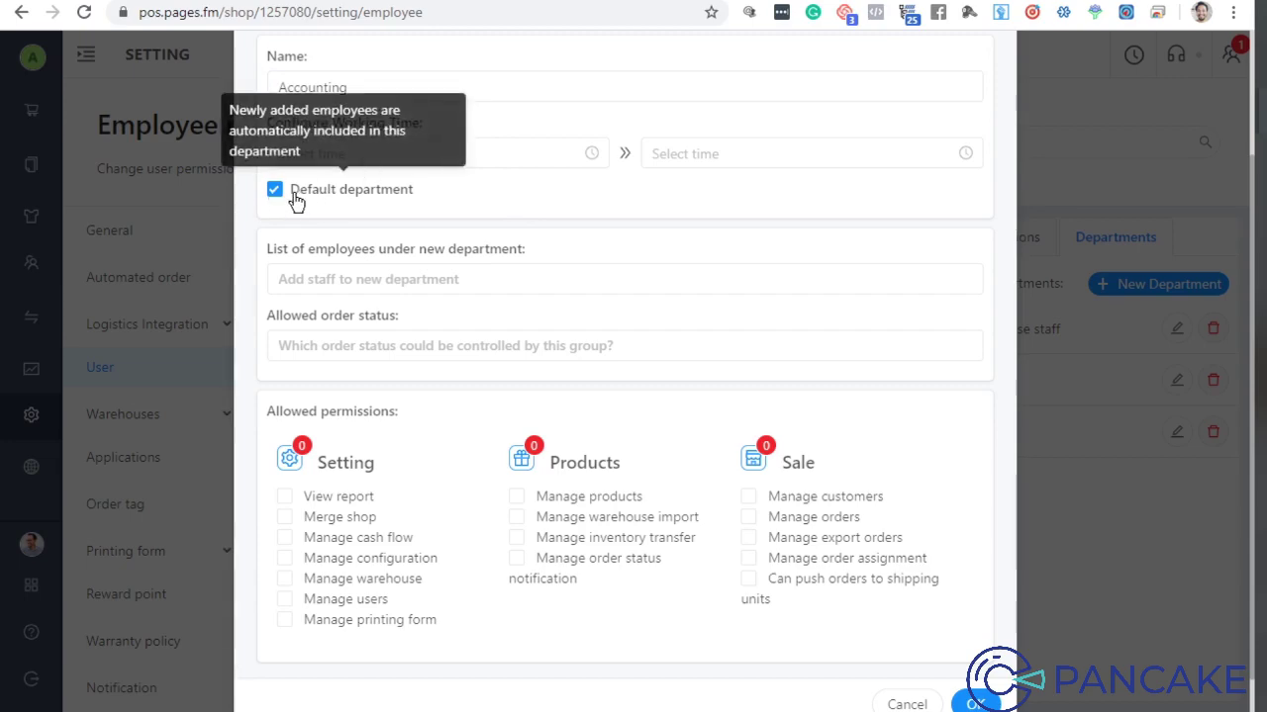
{"action": "left_click", "coordinate": [975, 703]}
{"action": "left_click", "coordinate": [1134, 284]}
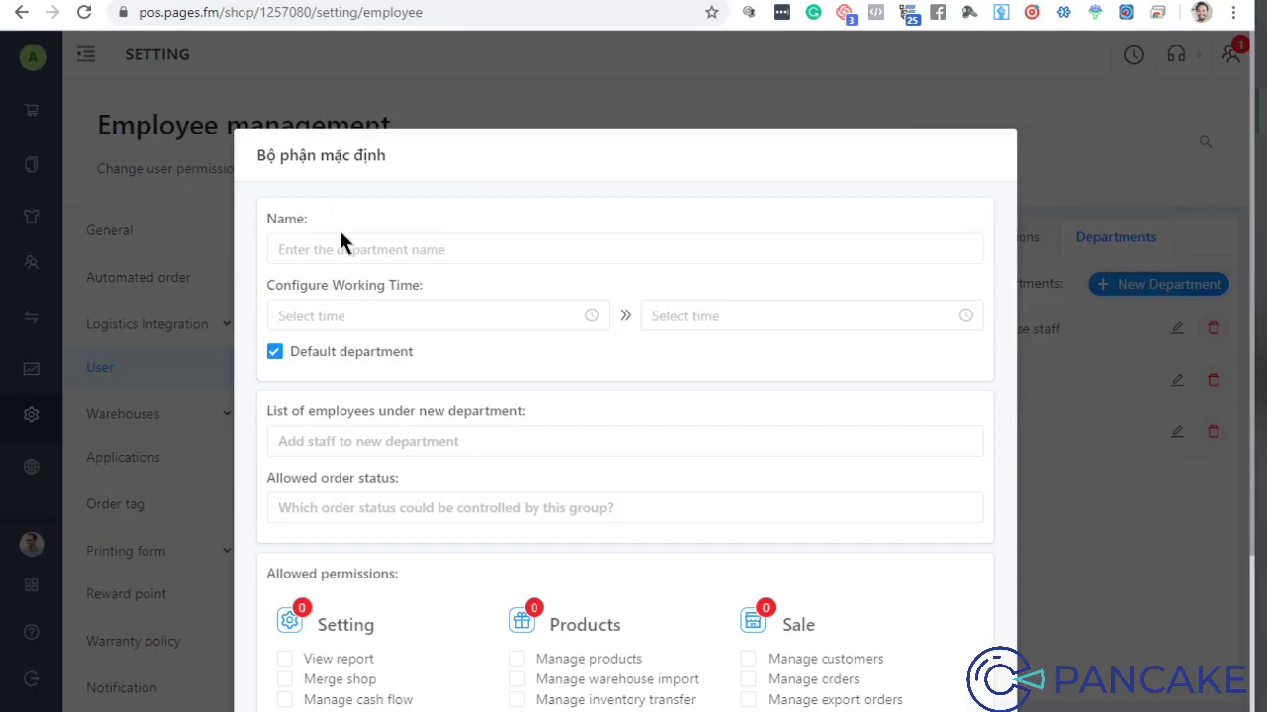
{"action": "scroll", "coordinate": [807, 385], "scroll_direction": "down", "scroll_amount": 1}
{"action": "key", "text": "Escape"}
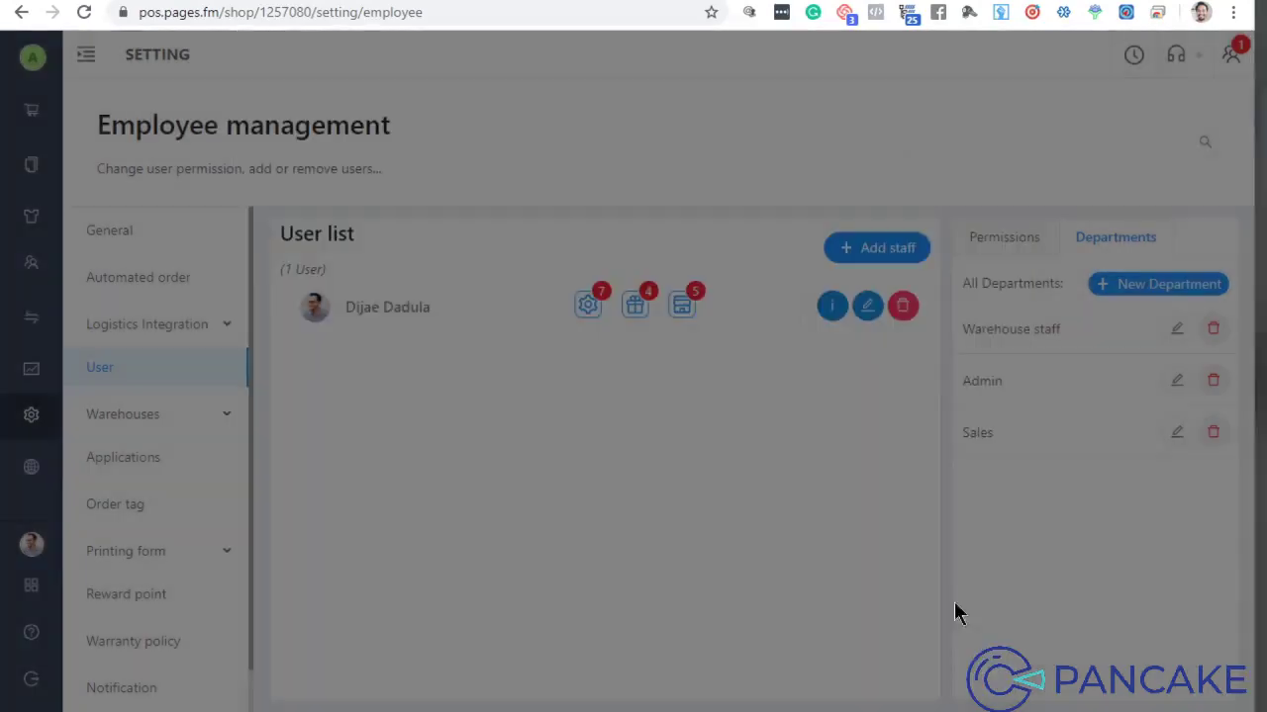
- Reload the page and start a new department named Accounting
{"action": "left_click", "coordinate": [83, 14]}
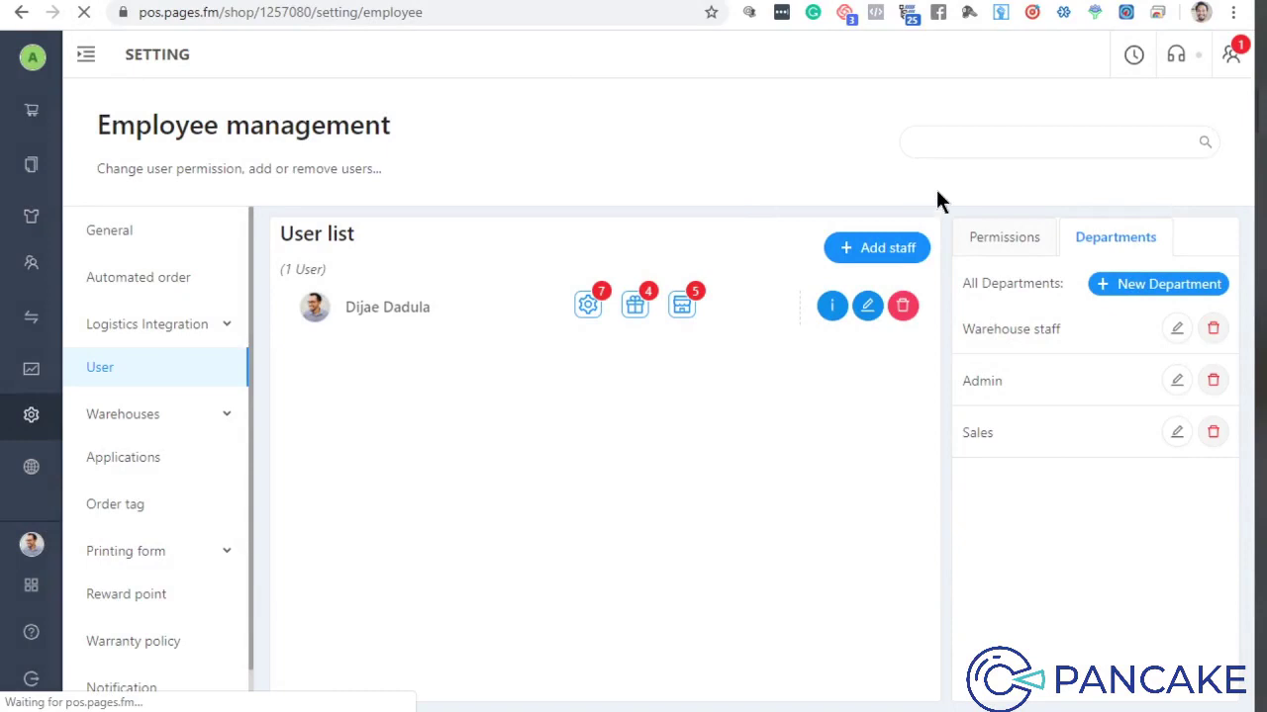
{"action": "left_click", "coordinate": [1145, 293]}
{"action": "left_click", "coordinate": [427, 250]}
{"action": "type", "text": "A"}
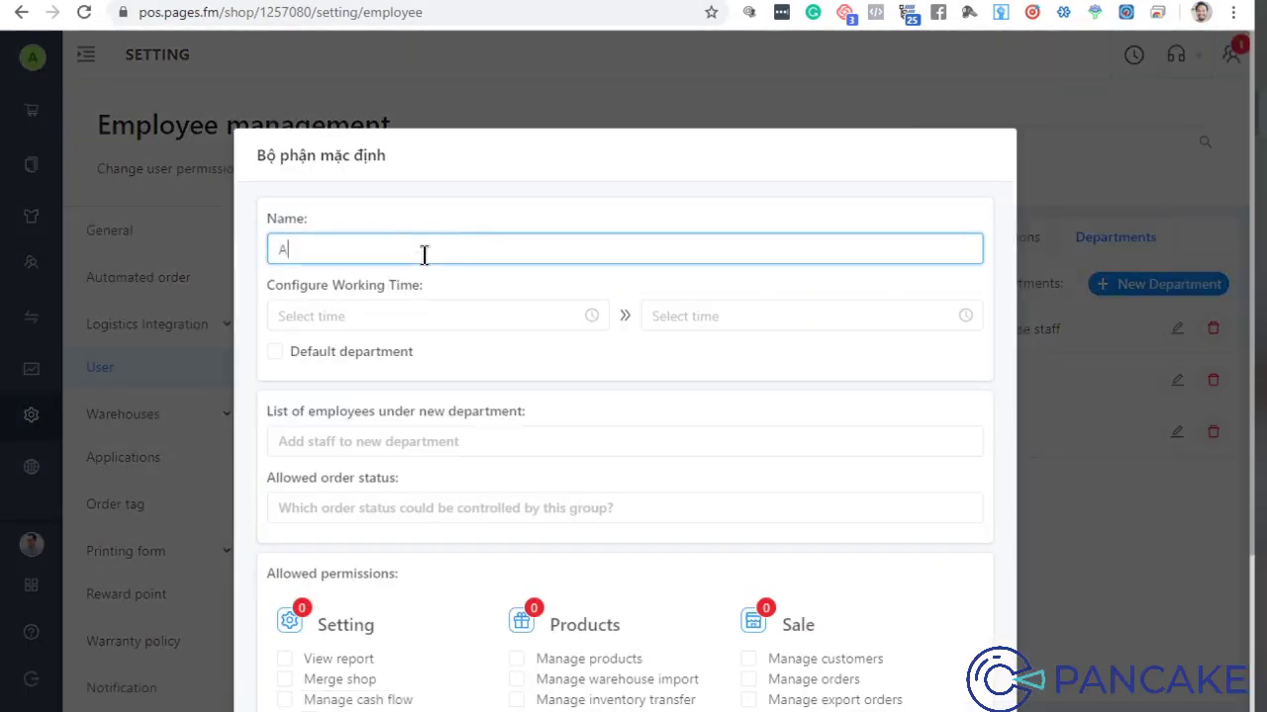
{"action": "type", "text": "ccounting"}
{"action": "scroll", "coordinate": [549, 453], "scroll_direction": "down", "scroll_amount": 2}
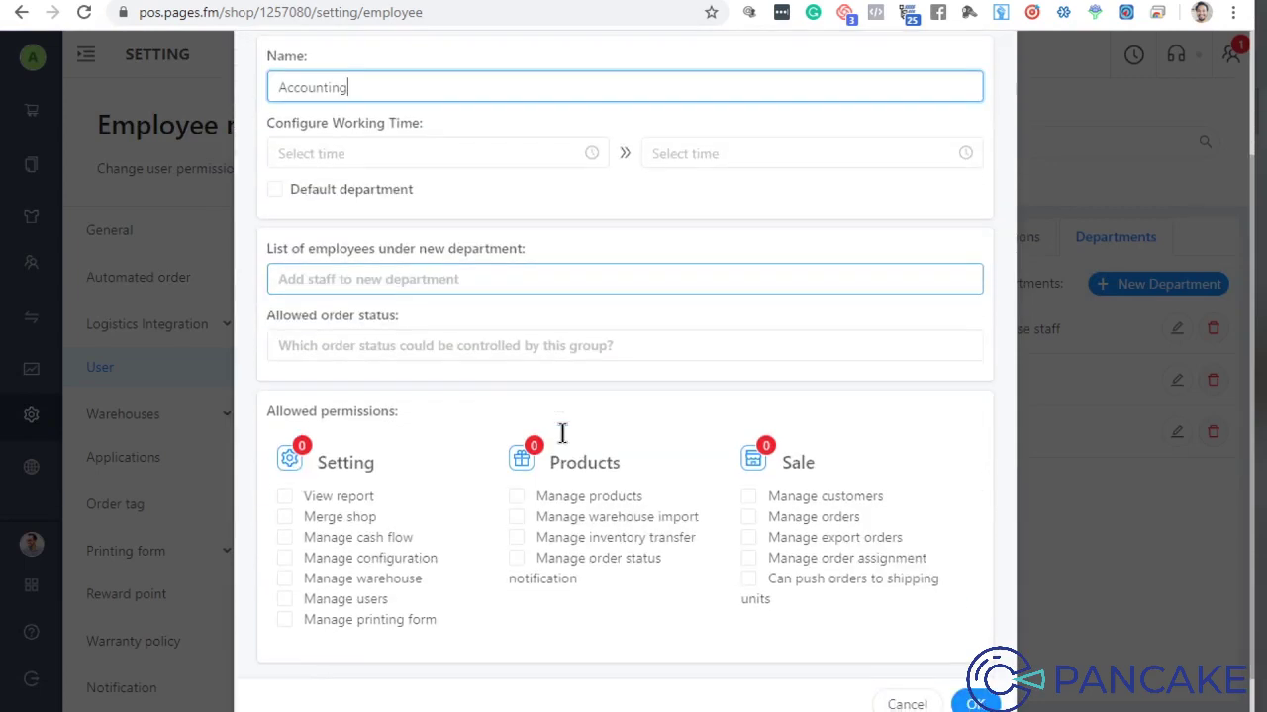
{"action": "left_click", "coordinate": [467, 403]}
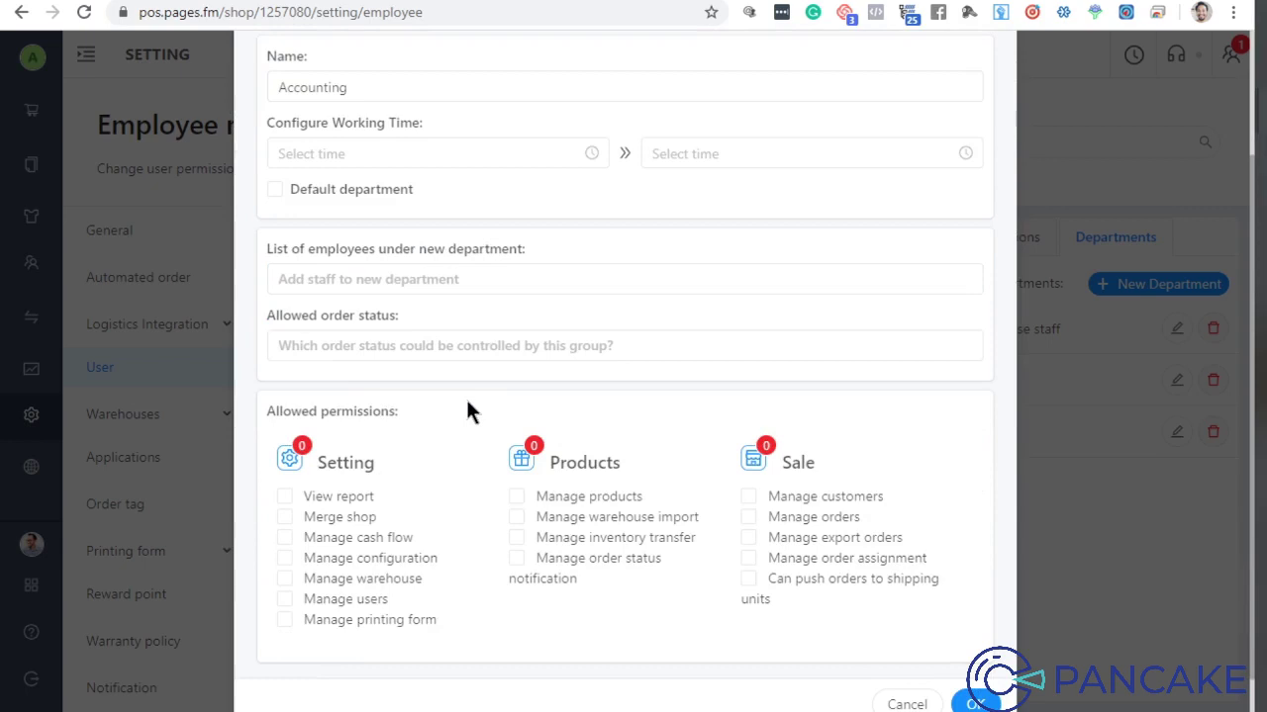
- Grant View report (all employees, Capital/Profit), Manage cash flow and Manage printing form, then save
{"action": "scroll", "coordinate": [463, 410], "scroll_direction": "down", "scroll_amount": 1}
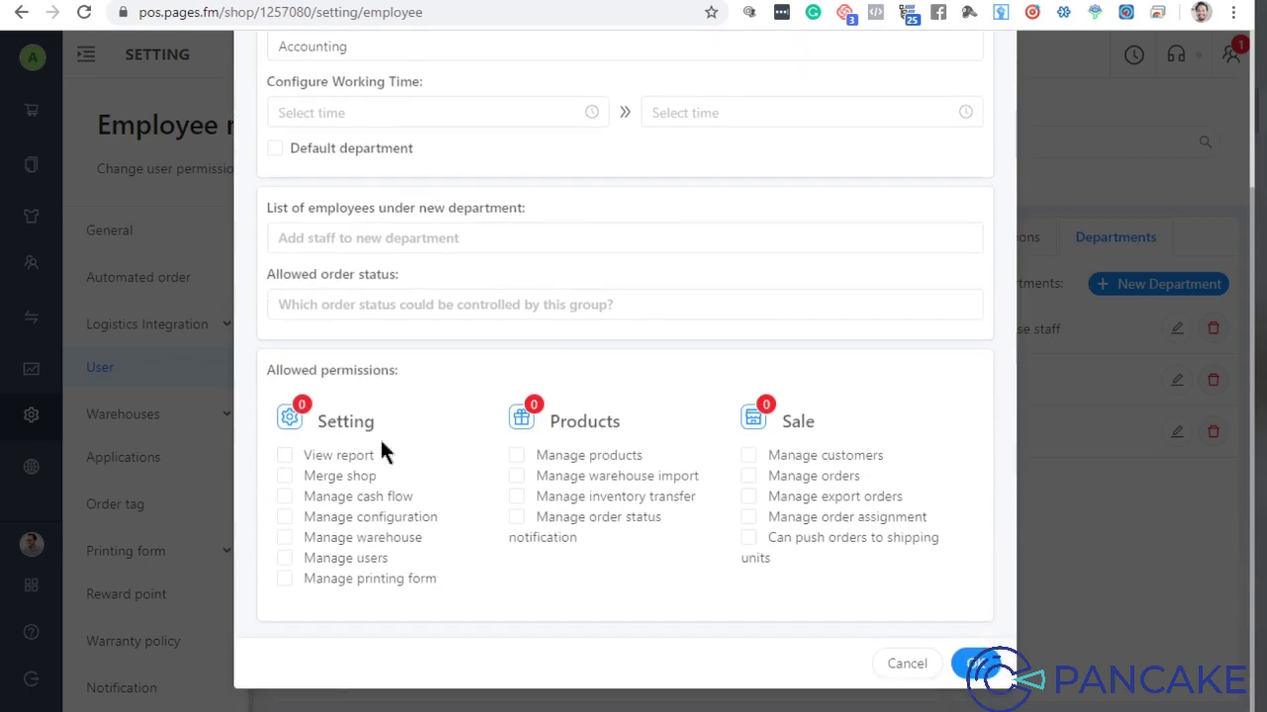
{"action": "left_click", "coordinate": [285, 456]}
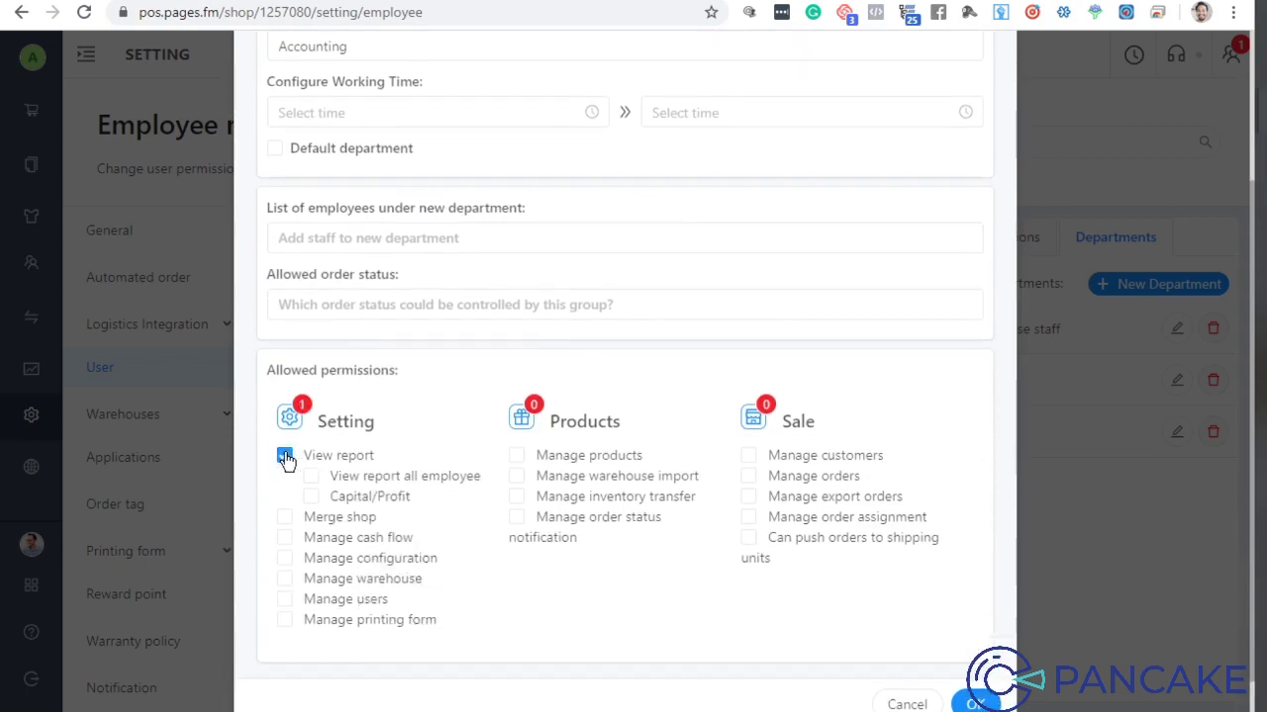
{"action": "left_click", "coordinate": [285, 538]}
{"action": "left_click", "coordinate": [311, 476]}
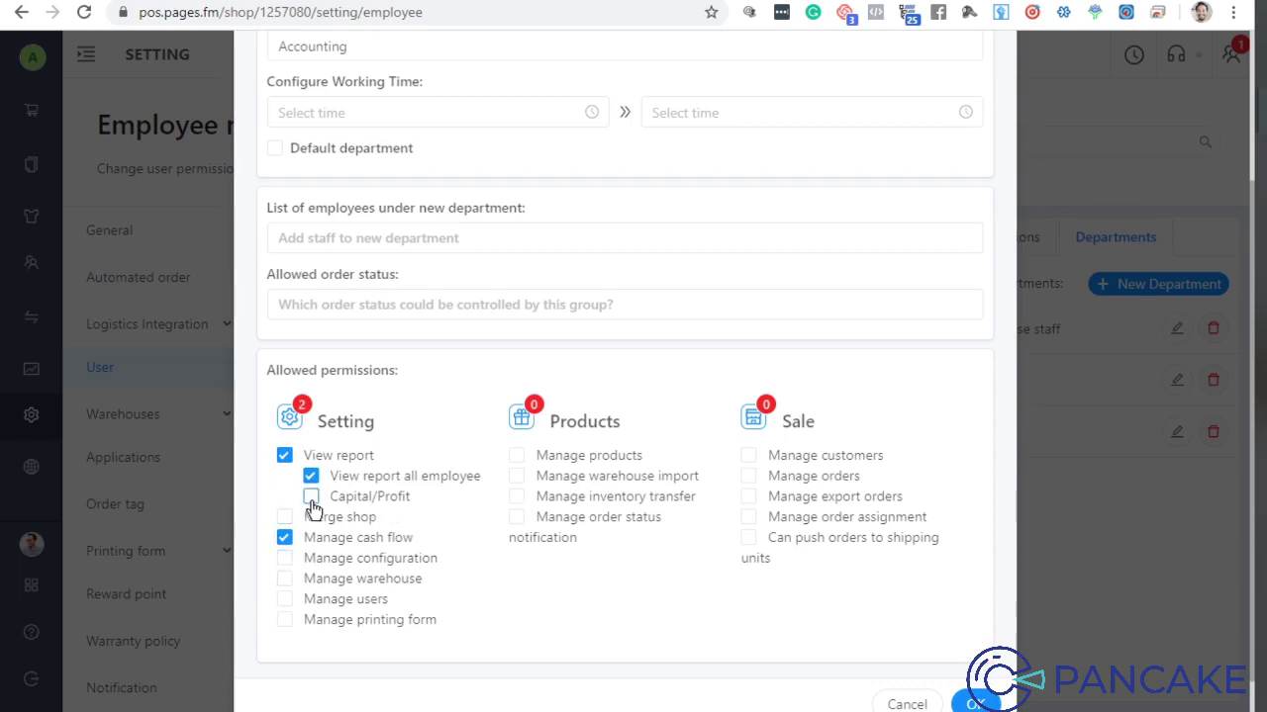
{"action": "left_click", "coordinate": [311, 502]}
{"action": "scroll", "coordinate": [549, 518], "scroll_direction": "down", "scroll_amount": 1}
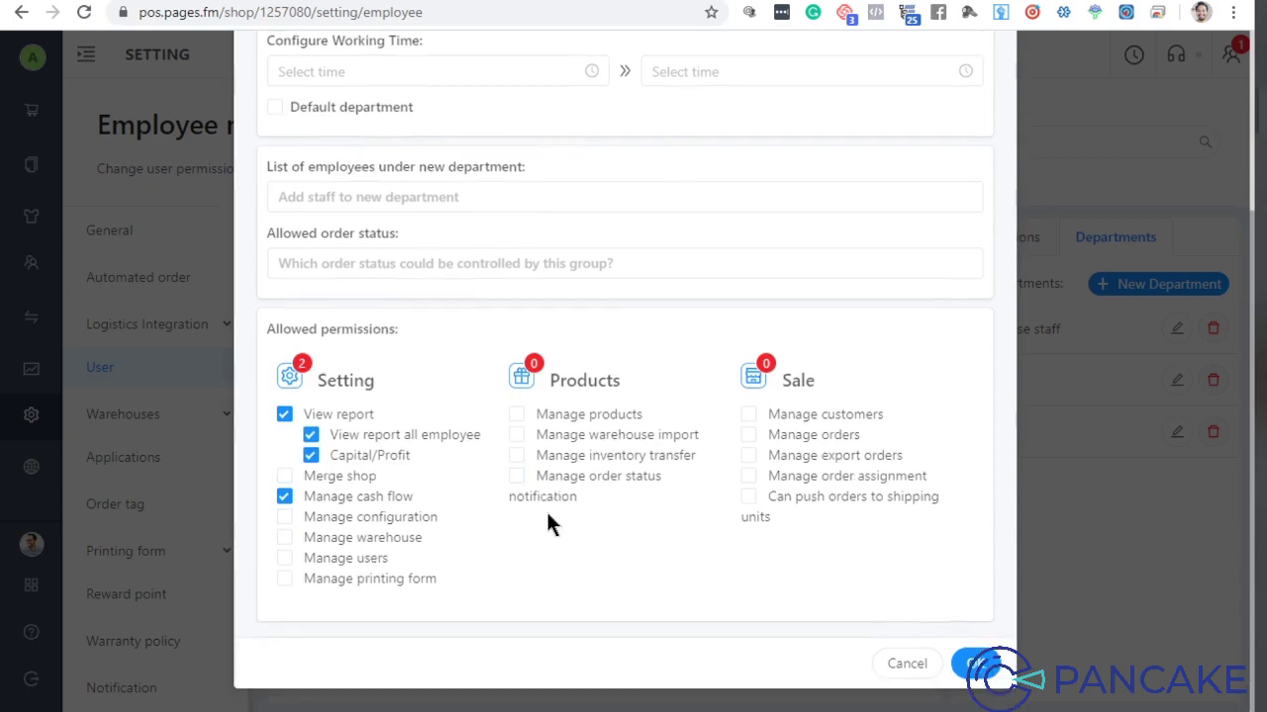
{"action": "left_click", "coordinate": [284, 579]}
{"action": "left_click", "coordinate": [980, 663]}
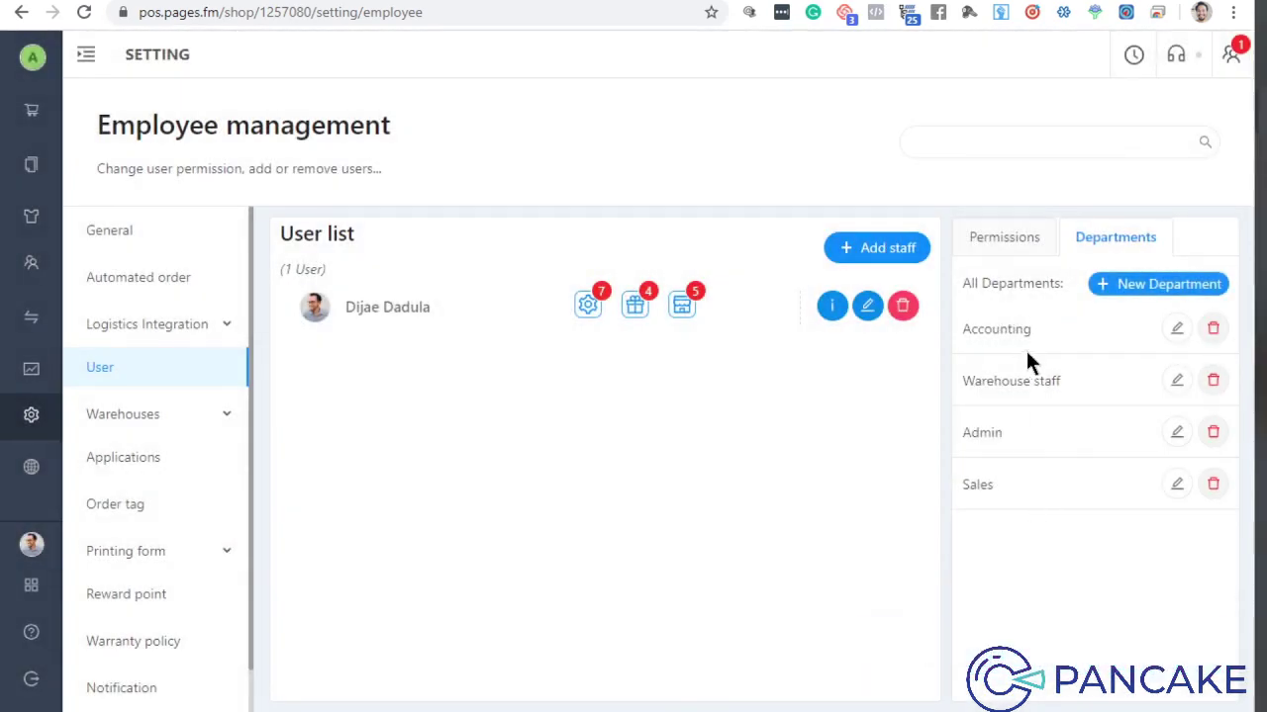
{"action": "left_click", "coordinate": [1175, 284]}
- Name the new department 'Customer Service', correcting a misspelling
{"action": "left_click", "coordinate": [396, 254]}
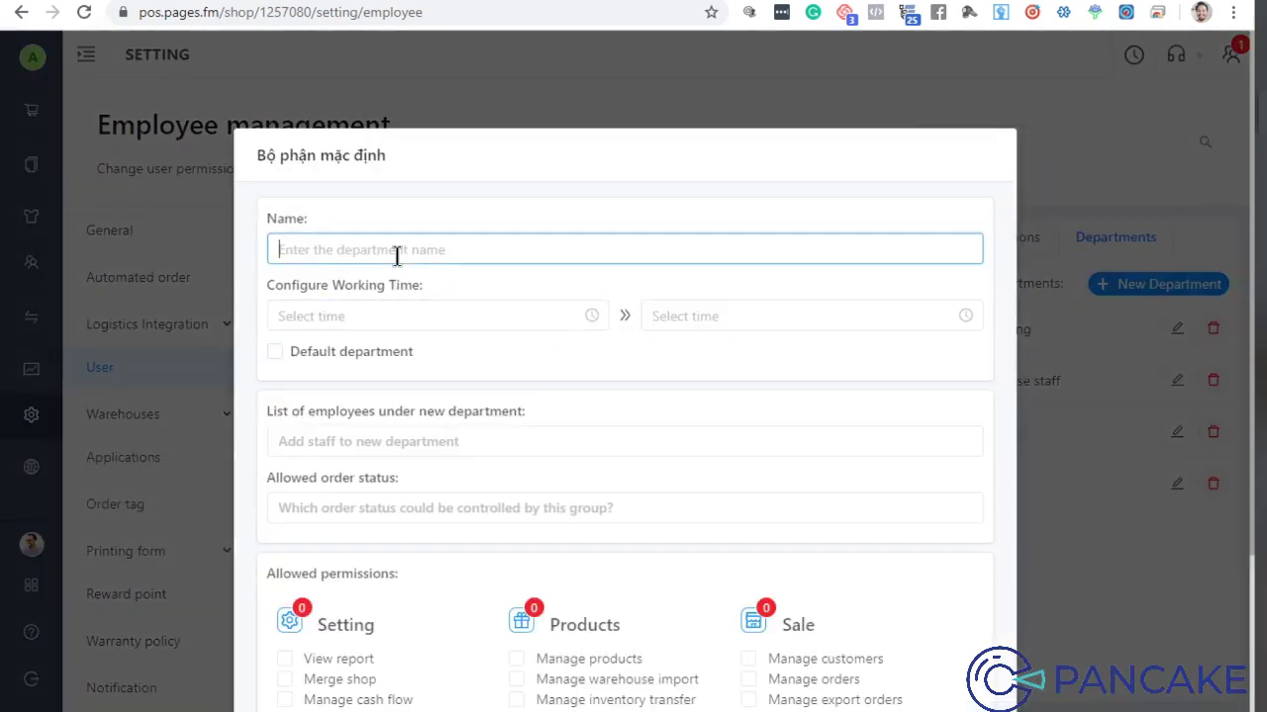
{"action": "type", "text": "Customer "}
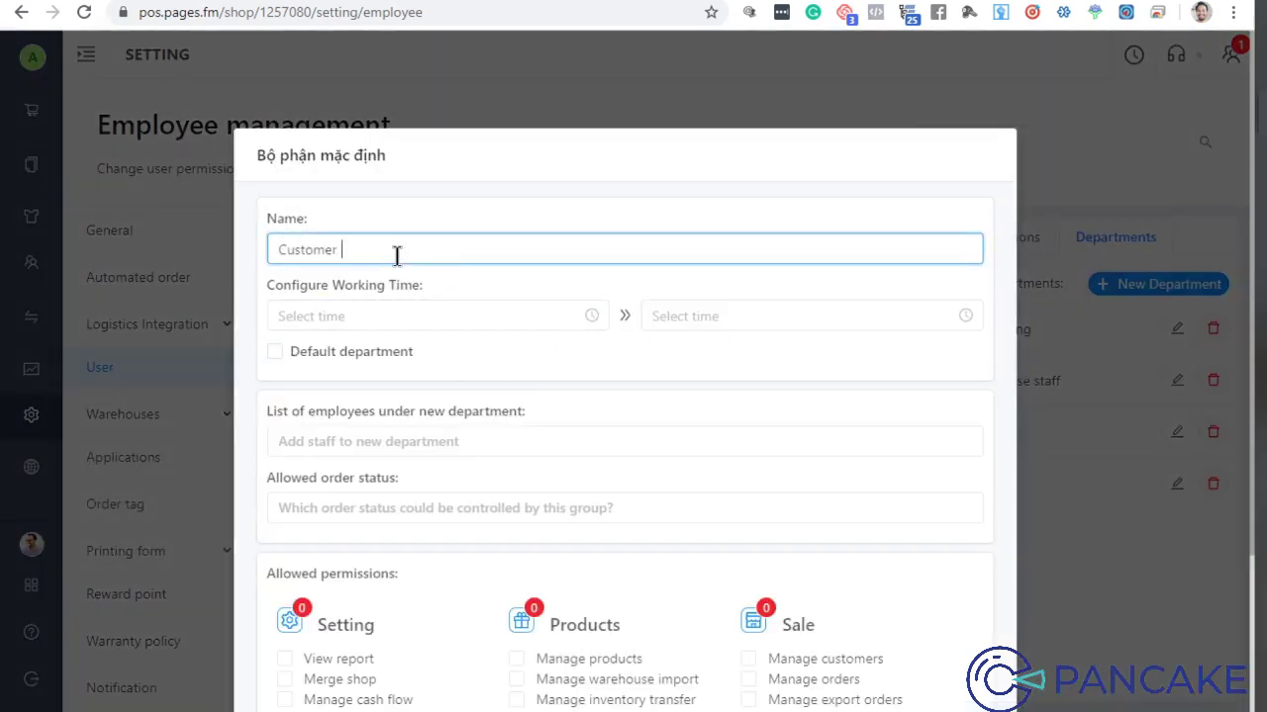
{"action": "type", "text": "Service"}
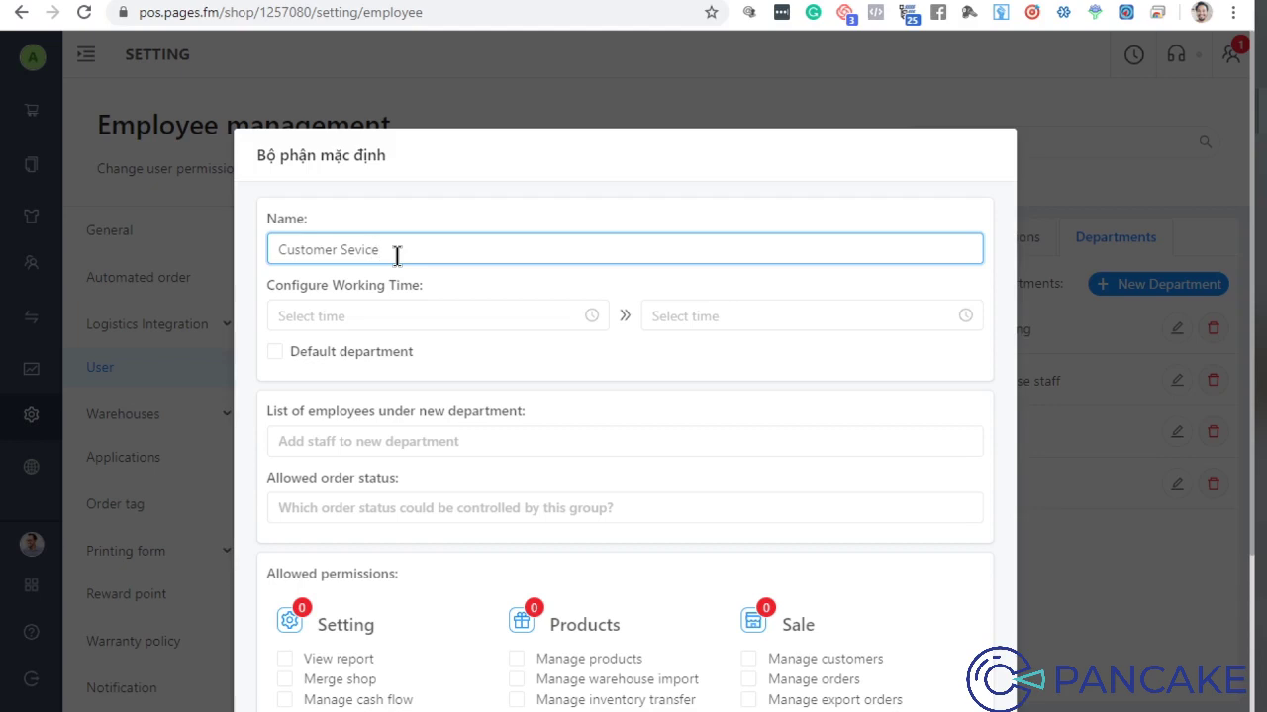
{"action": "left_click", "coordinate": [347, 250]}
{"action": "type", "text": "r"}
{"action": "left_click", "coordinate": [432, 220]}
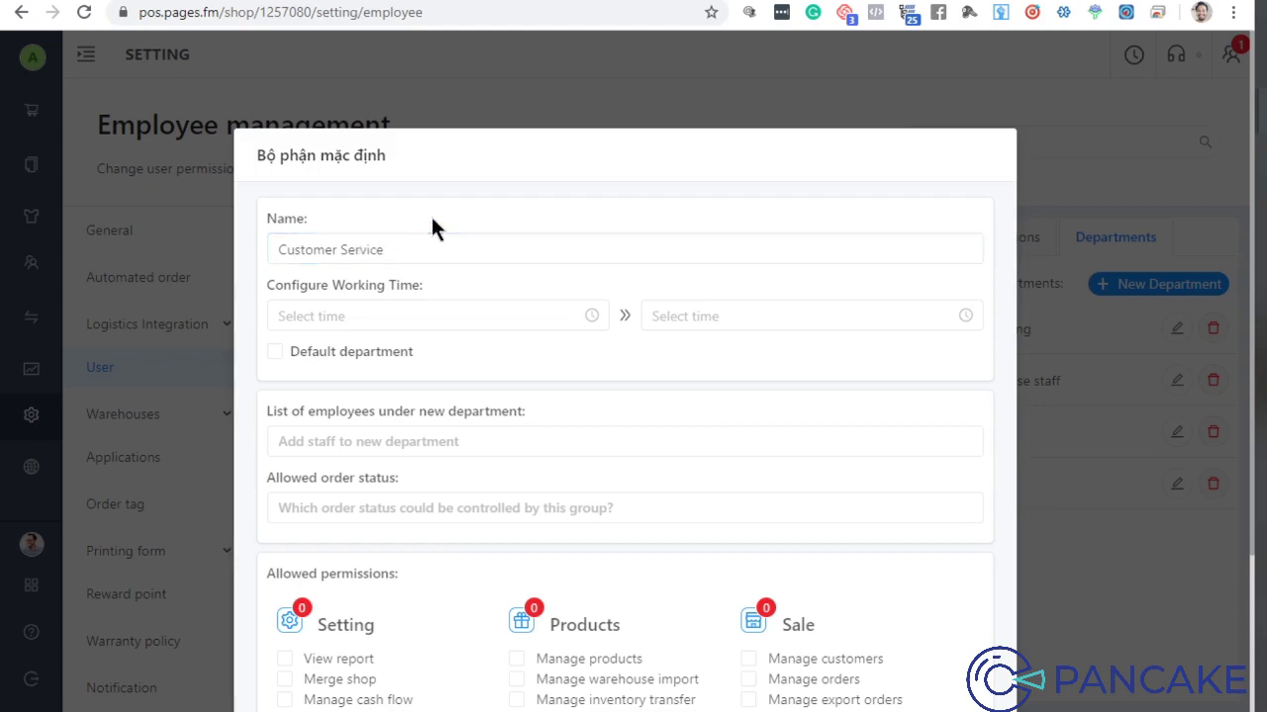
{"action": "scroll", "coordinate": [436, 242], "scroll_direction": "down", "scroll_amount": 2}
{"action": "left_click", "coordinate": [449, 274]}
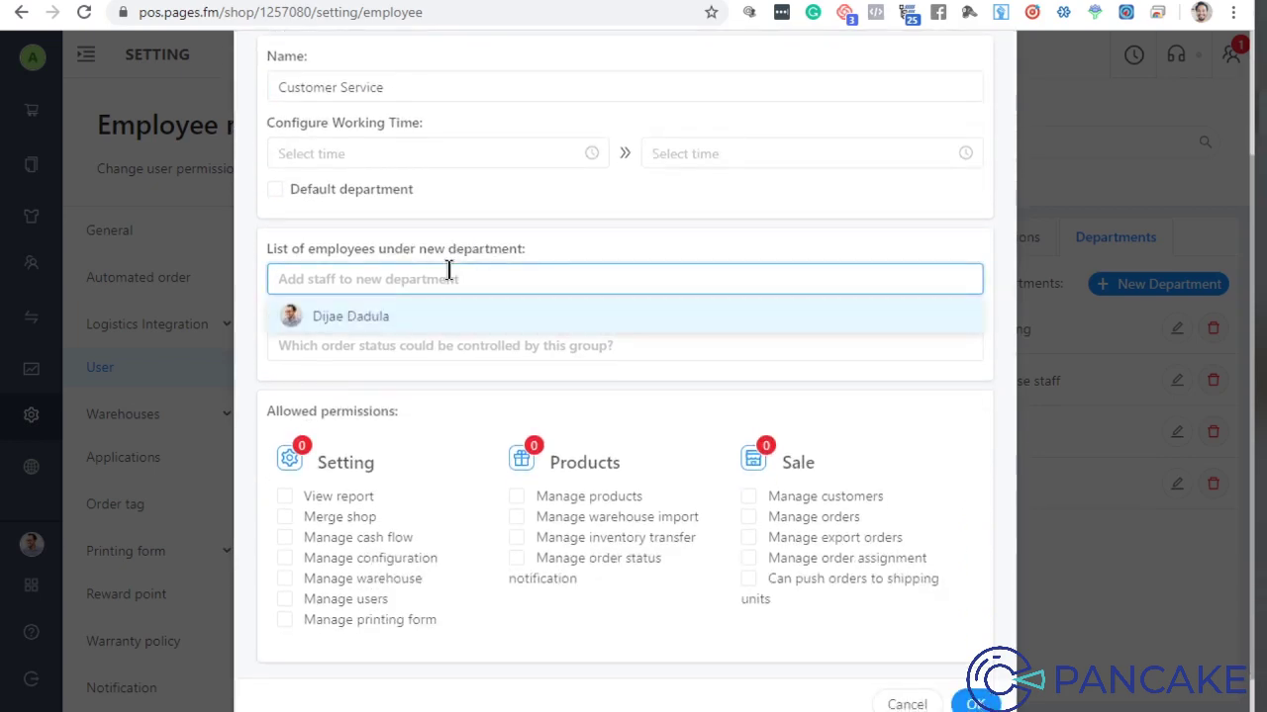
- Allow the Delivered, Returning, Returned, Cancel and Deleted order statuses
{"action": "left_click", "coordinate": [444, 343]}
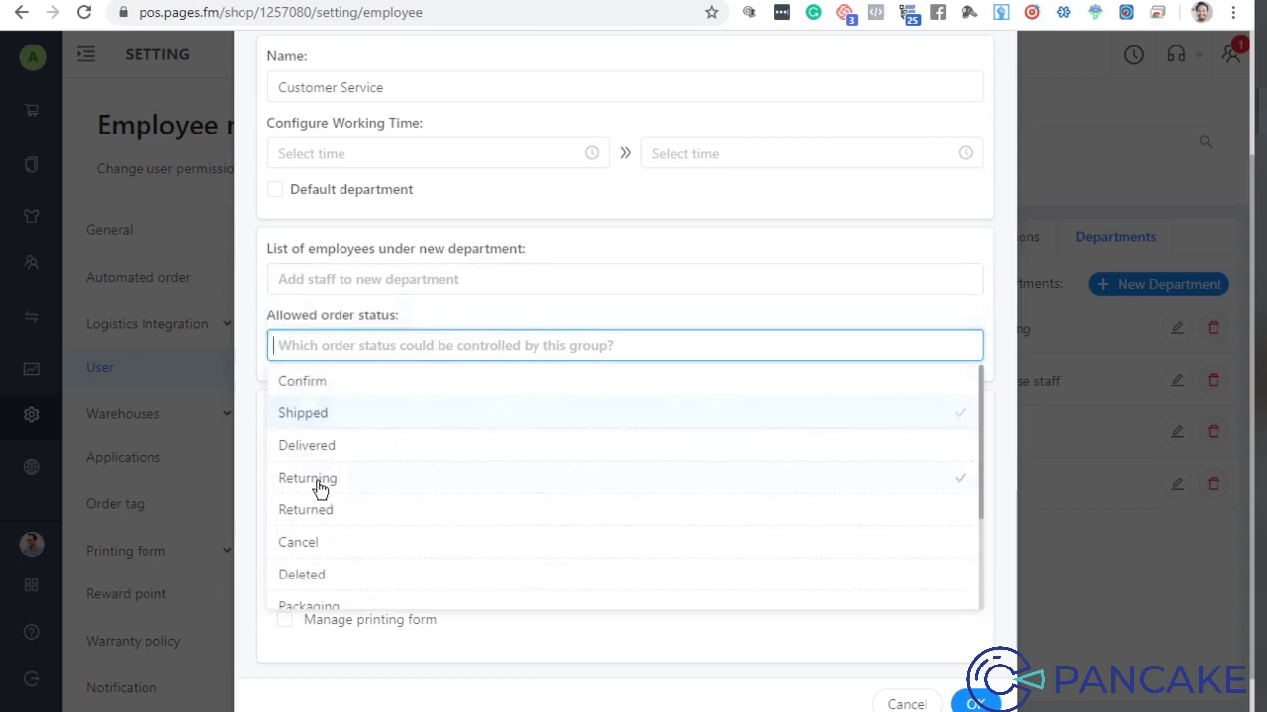
{"action": "left_click", "coordinate": [405, 455]}
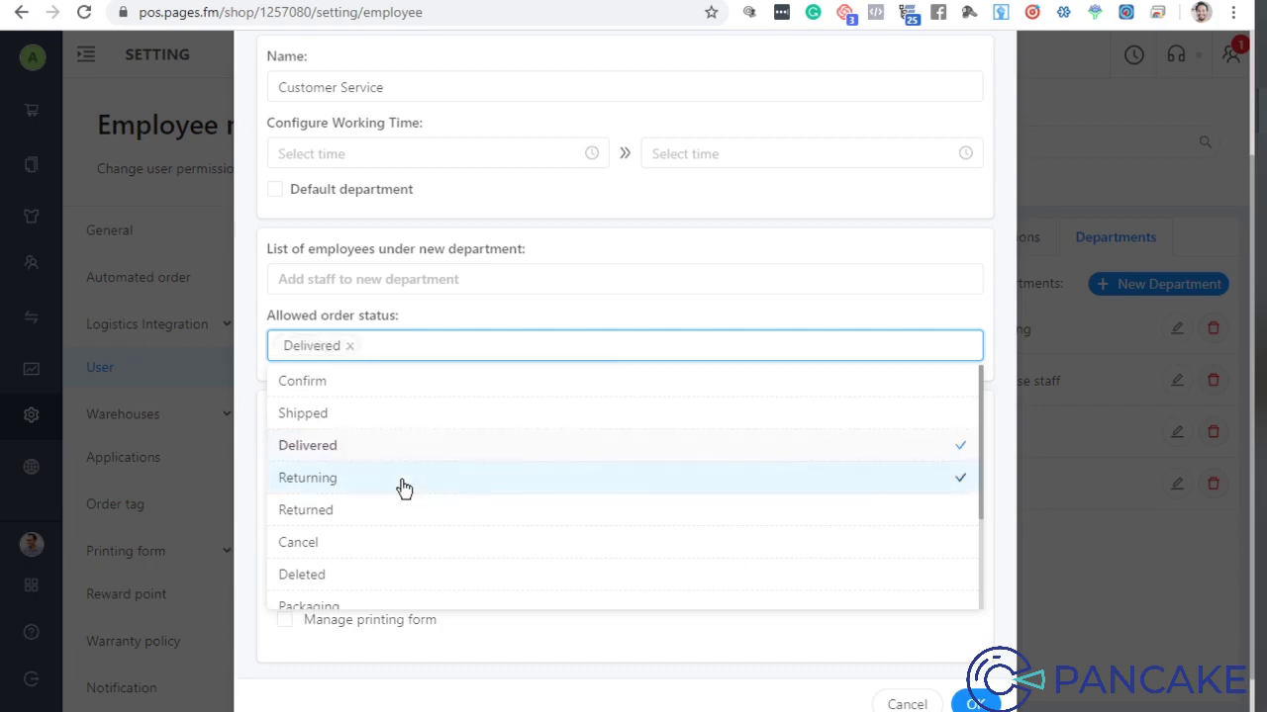
{"action": "left_click", "coordinate": [403, 483]}
{"action": "left_click", "coordinate": [399, 511]}
{"action": "left_click", "coordinate": [390, 544]}
{"action": "scroll", "coordinate": [388, 525], "scroll_direction": "down", "scroll_amount": 2}
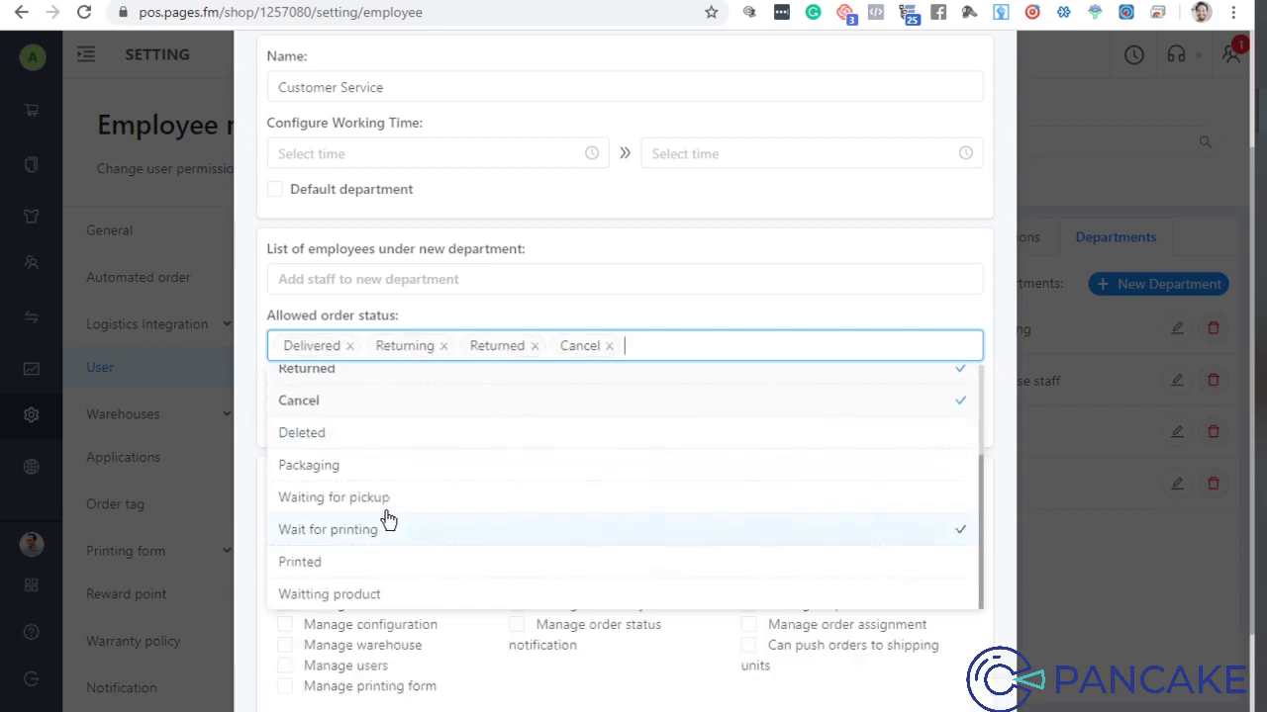
{"action": "left_click", "coordinate": [362, 433]}
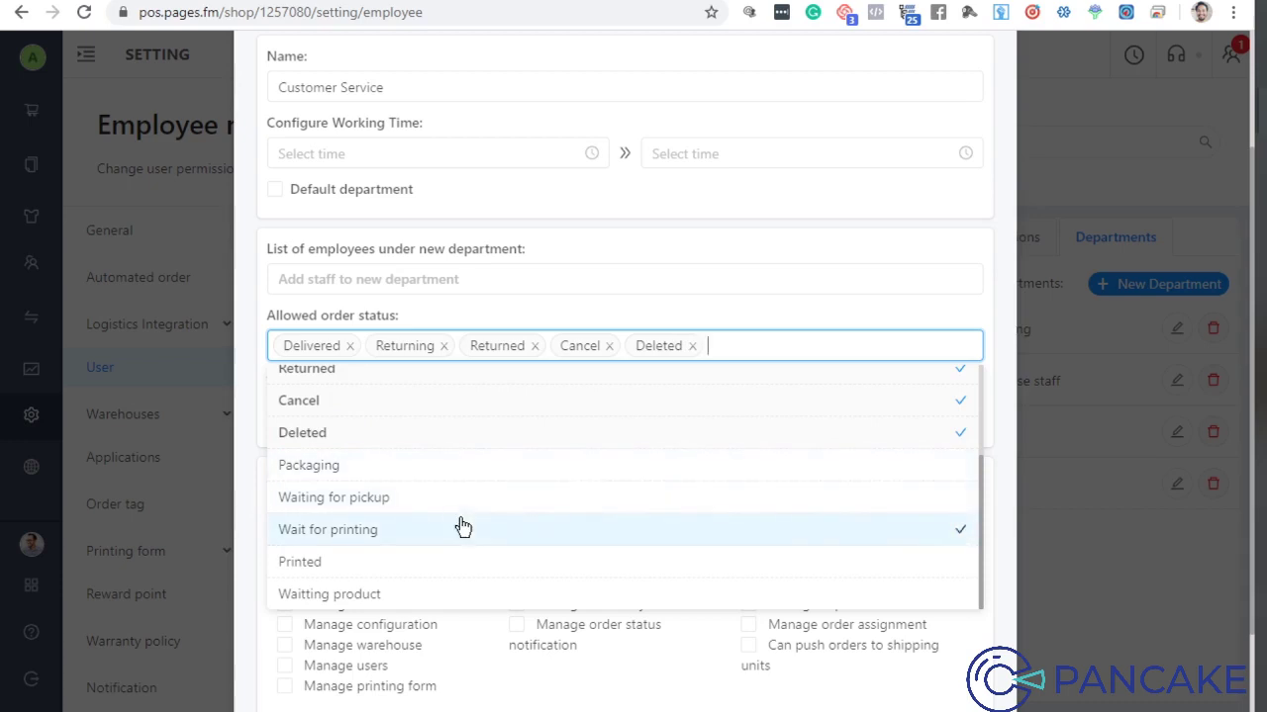
- Add Printed, Waitting product, Wait for printing, Waiting for pickup and Packaging, then remove Delivered
{"action": "left_click", "coordinate": [430, 568]}
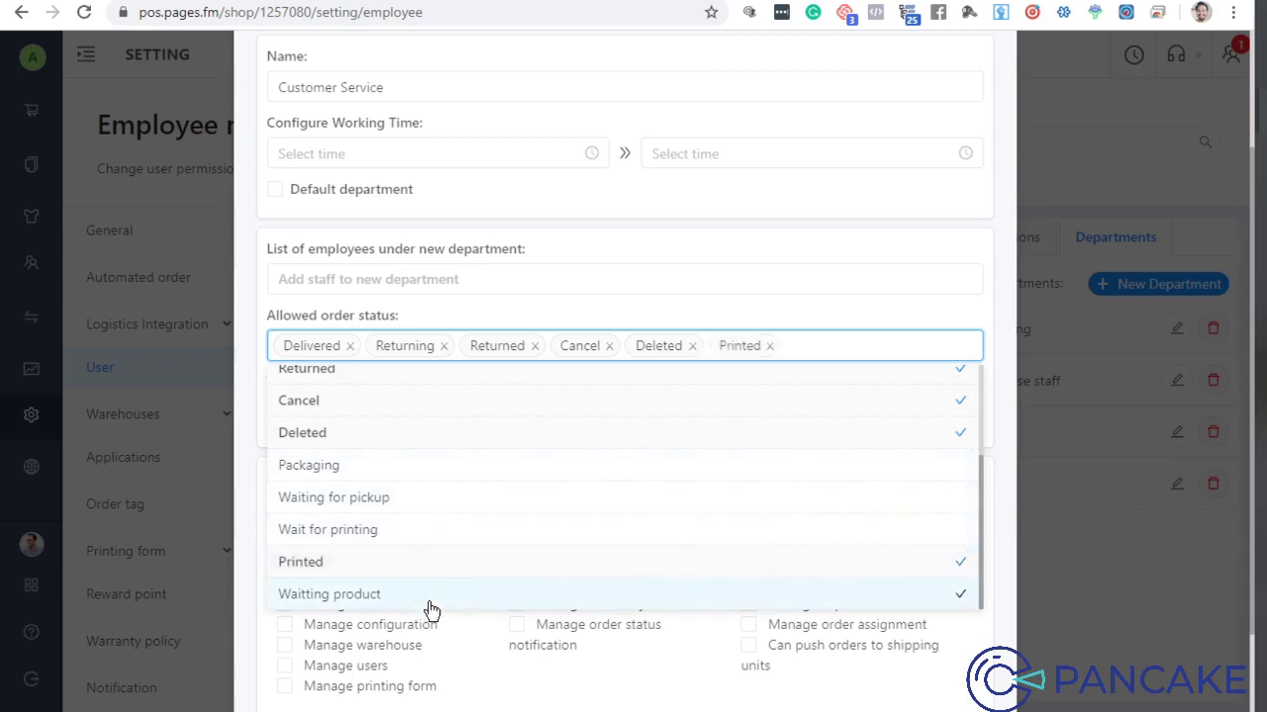
{"action": "left_click", "coordinate": [431, 604]}
{"action": "left_click", "coordinate": [417, 535]}
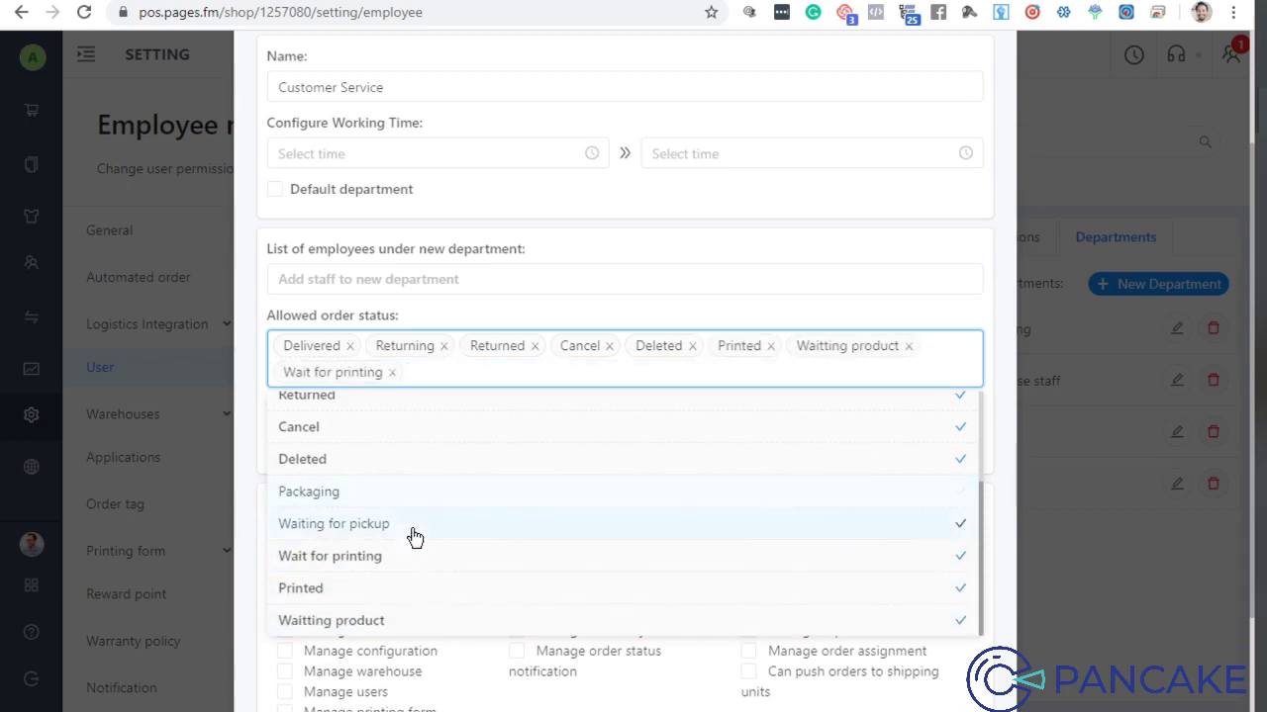
{"action": "left_click", "coordinate": [414, 534]}
{"action": "left_click", "coordinate": [514, 492]}
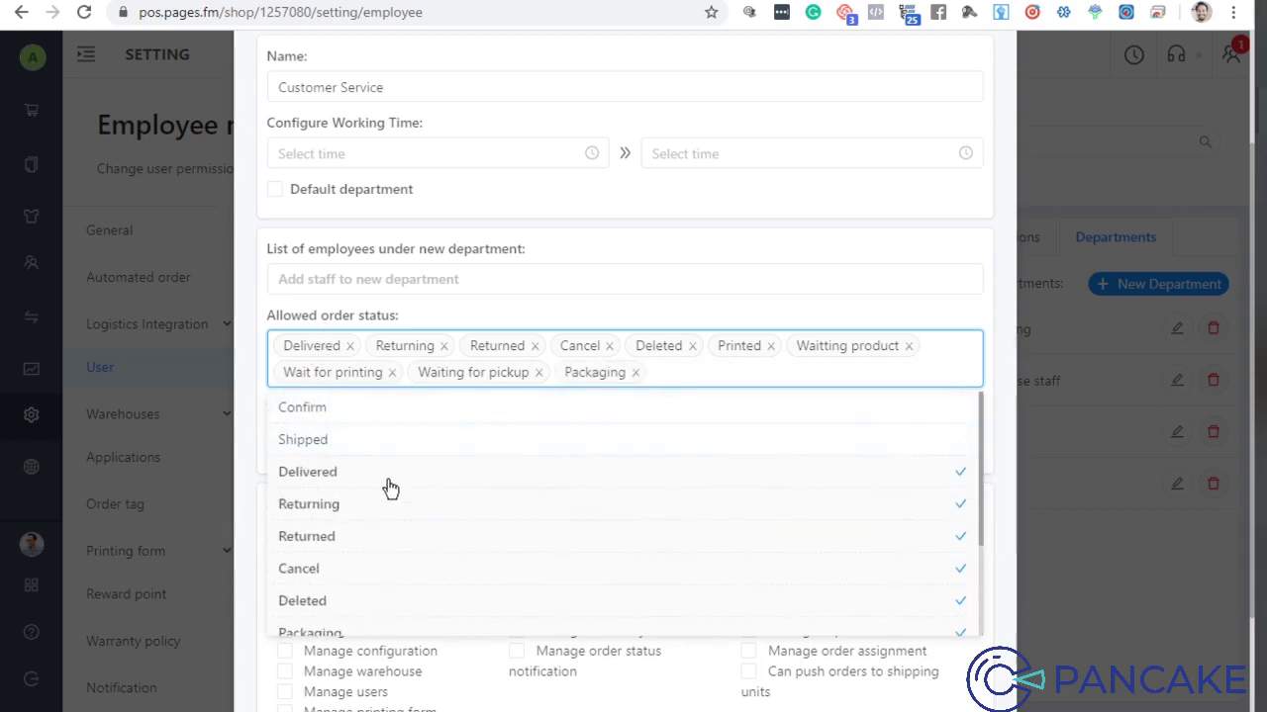
{"action": "left_click", "coordinate": [317, 473]}
{"action": "left_click", "coordinate": [582, 309]}
{"action": "left_click", "coordinate": [333, 439]}
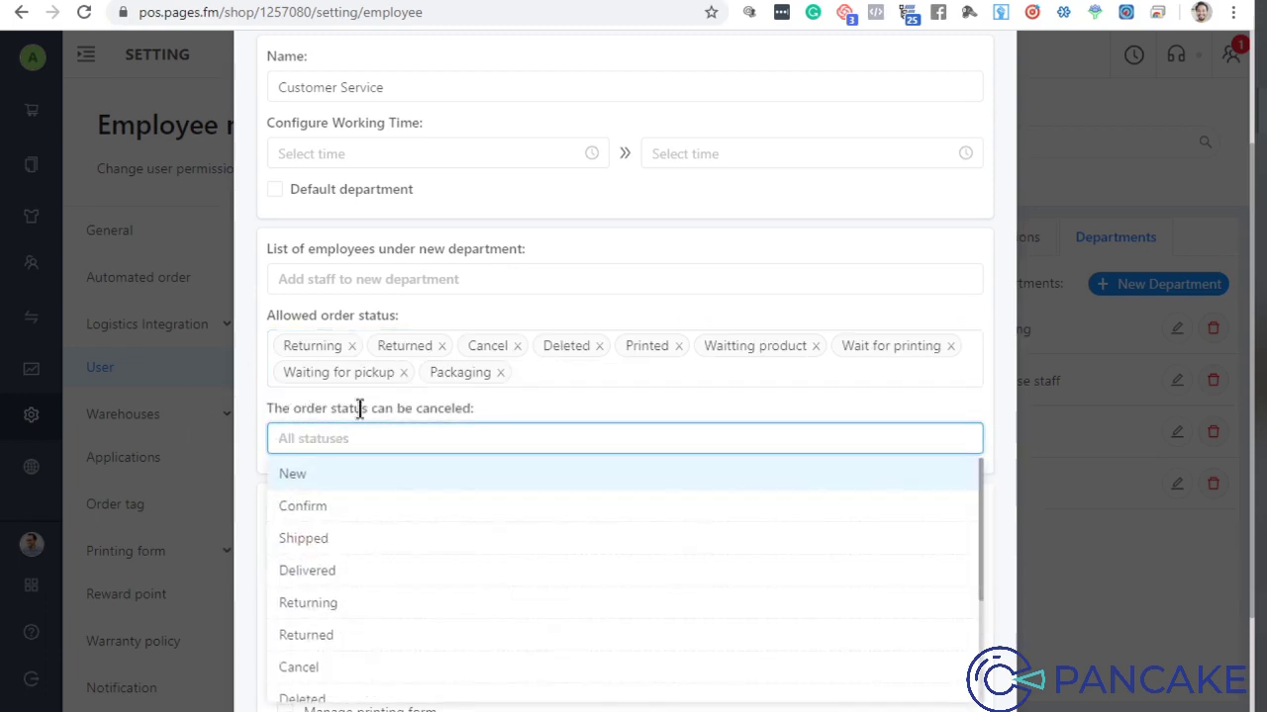
- Check the cancelable order status list and leave it without choosing any
{"action": "left_click", "coordinate": [359, 409]}
{"action": "scroll", "coordinate": [445, 411], "scroll_direction": "up", "scroll_amount": 2}
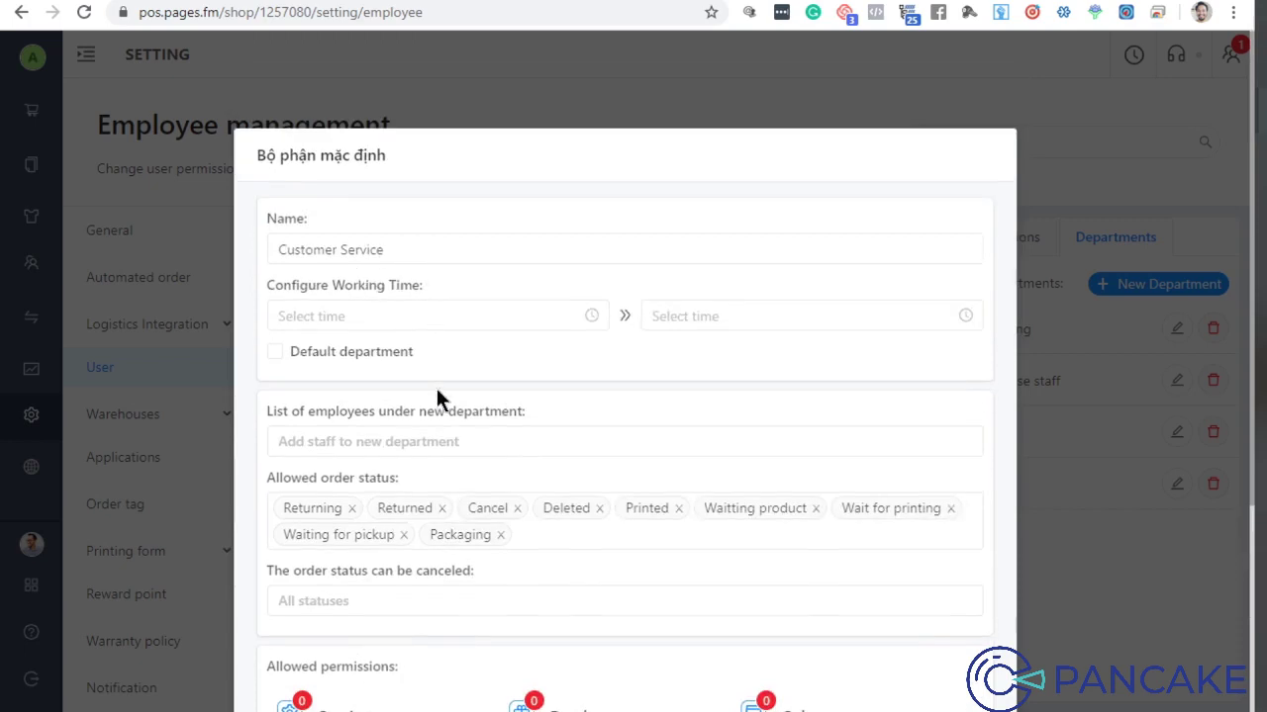
{"action": "scroll", "coordinate": [435, 395], "scroll_direction": "down", "scroll_amount": 2}
{"action": "left_click", "coordinate": [344, 427]}
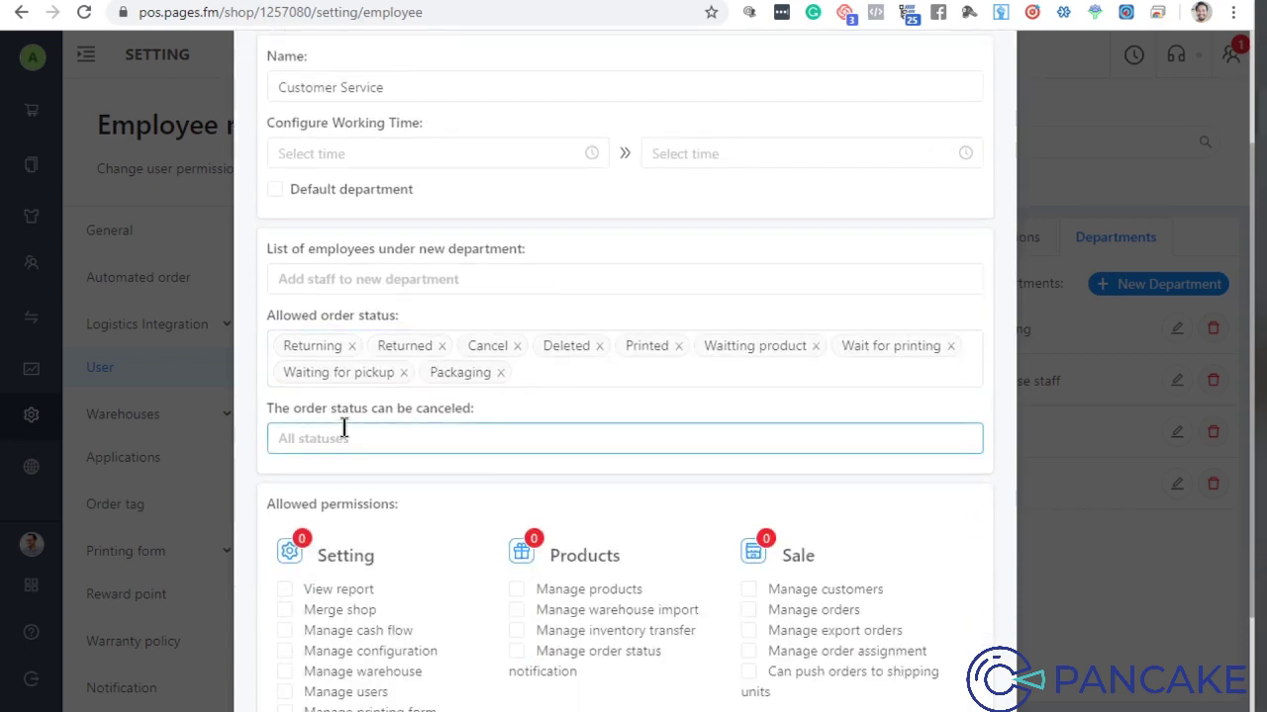
{"action": "left_click", "coordinate": [343, 427]}
{"action": "scroll", "coordinate": [351, 592], "scroll_direction": "down", "scroll_amount": 3}
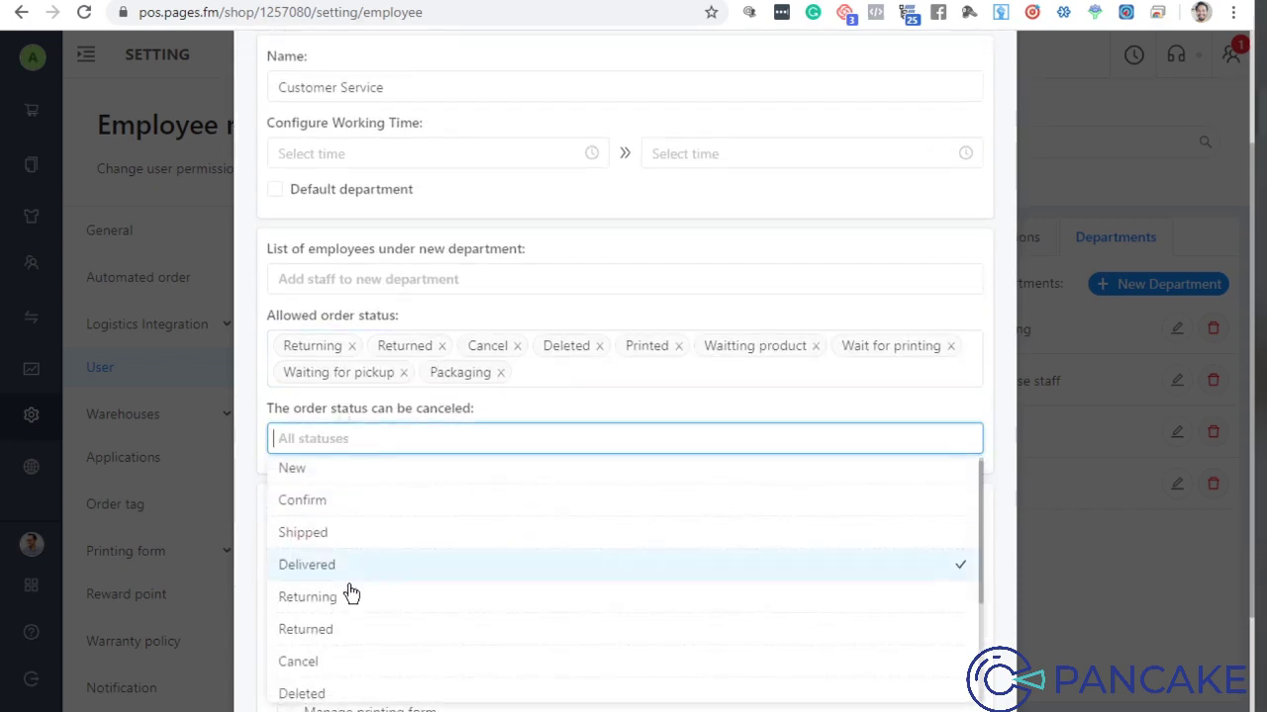
{"action": "scroll", "coordinate": [396, 601], "scroll_direction": "up", "scroll_amount": 3}
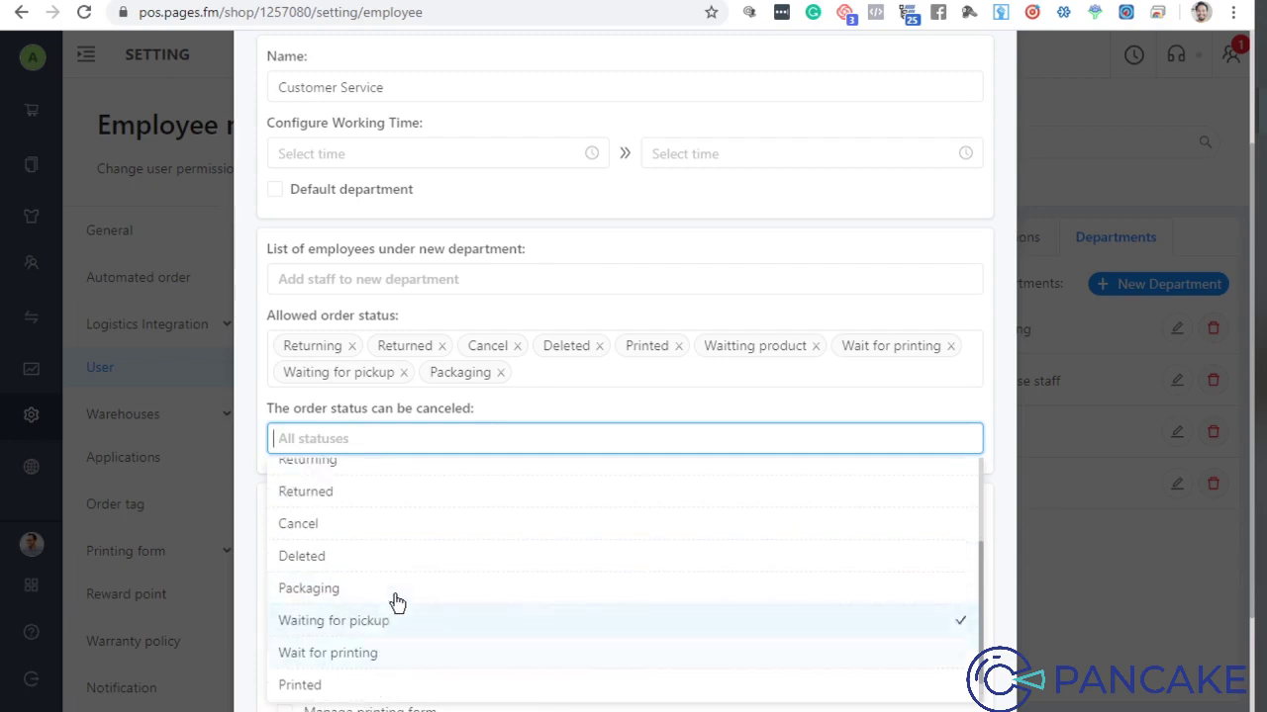
{"action": "left_click", "coordinate": [459, 405]}
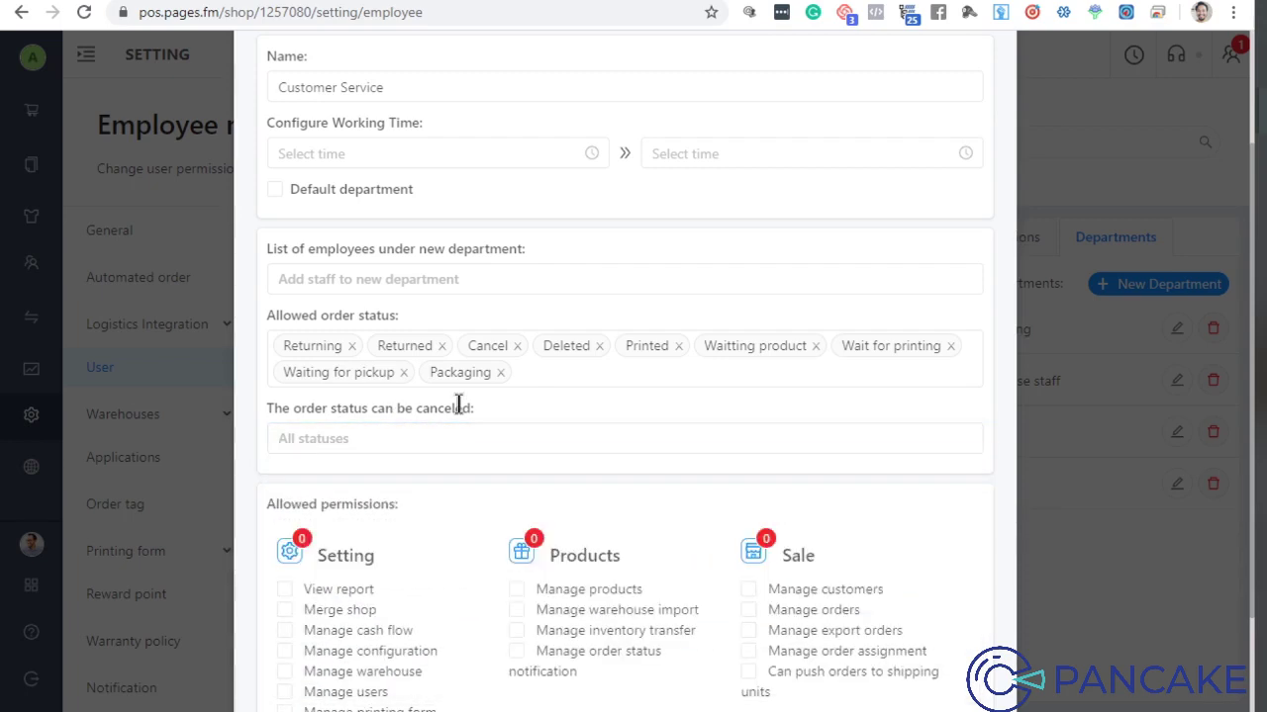
{"action": "scroll", "coordinate": [472, 443], "scroll_direction": "down", "scroll_amount": 2}
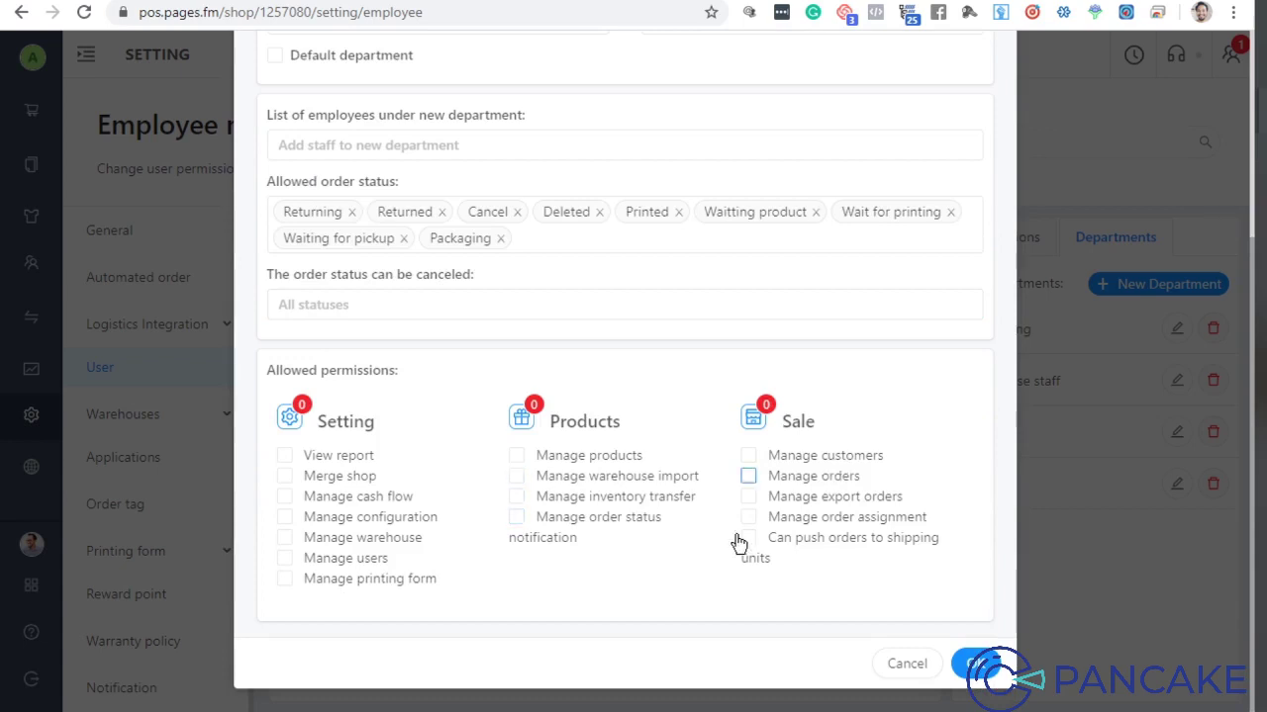
- Grant Manage customers, order assignment, push to shipping units and Manage orders, then save
{"action": "left_click", "coordinate": [747, 456]}
{"action": "left_click", "coordinate": [748, 519]}
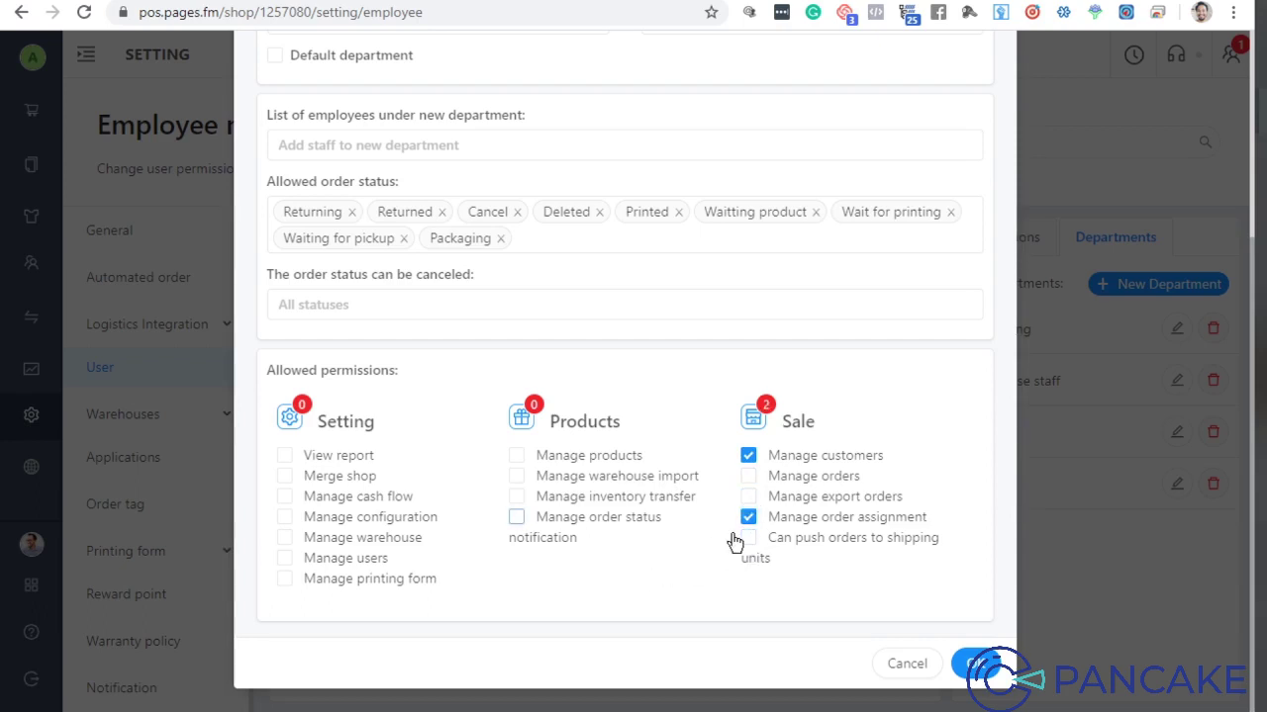
{"action": "left_click", "coordinate": [757, 553]}
{"action": "left_click", "coordinate": [748, 477]}
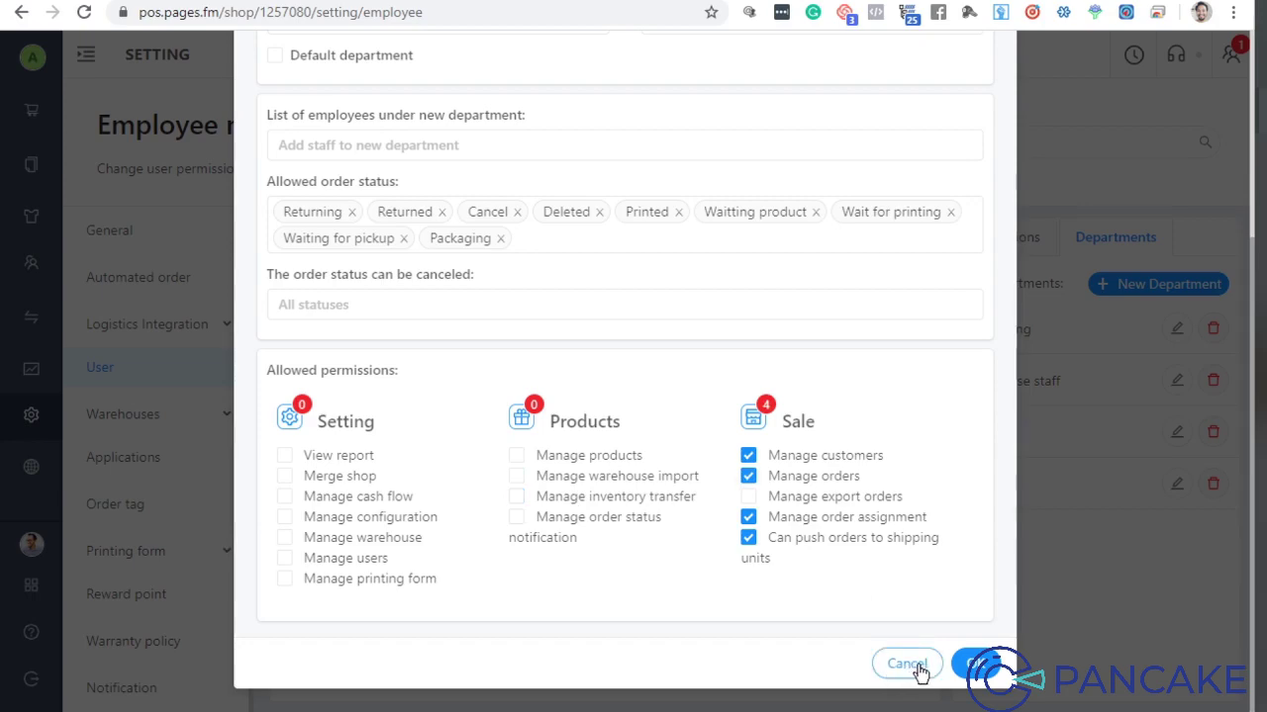
{"action": "left_click", "coordinate": [969, 665]}
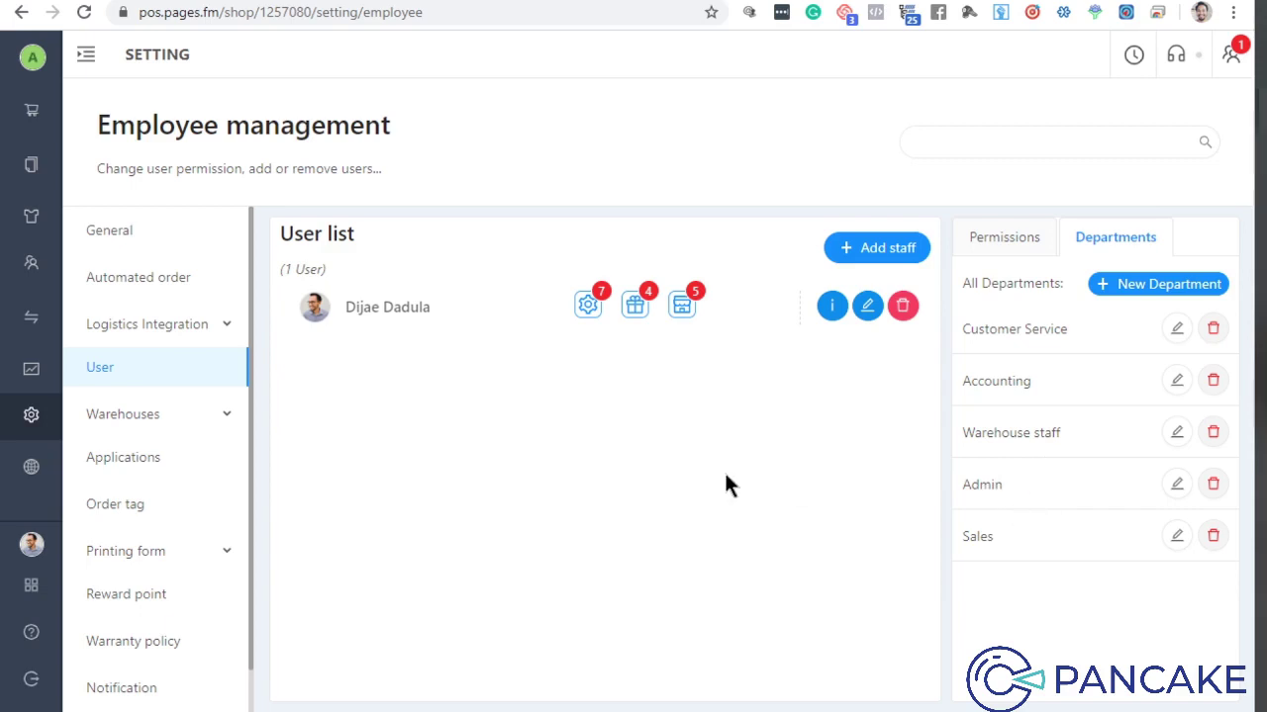
- Open the Add staff dialog from the User list
{"action": "left_click", "coordinate": [877, 249]}
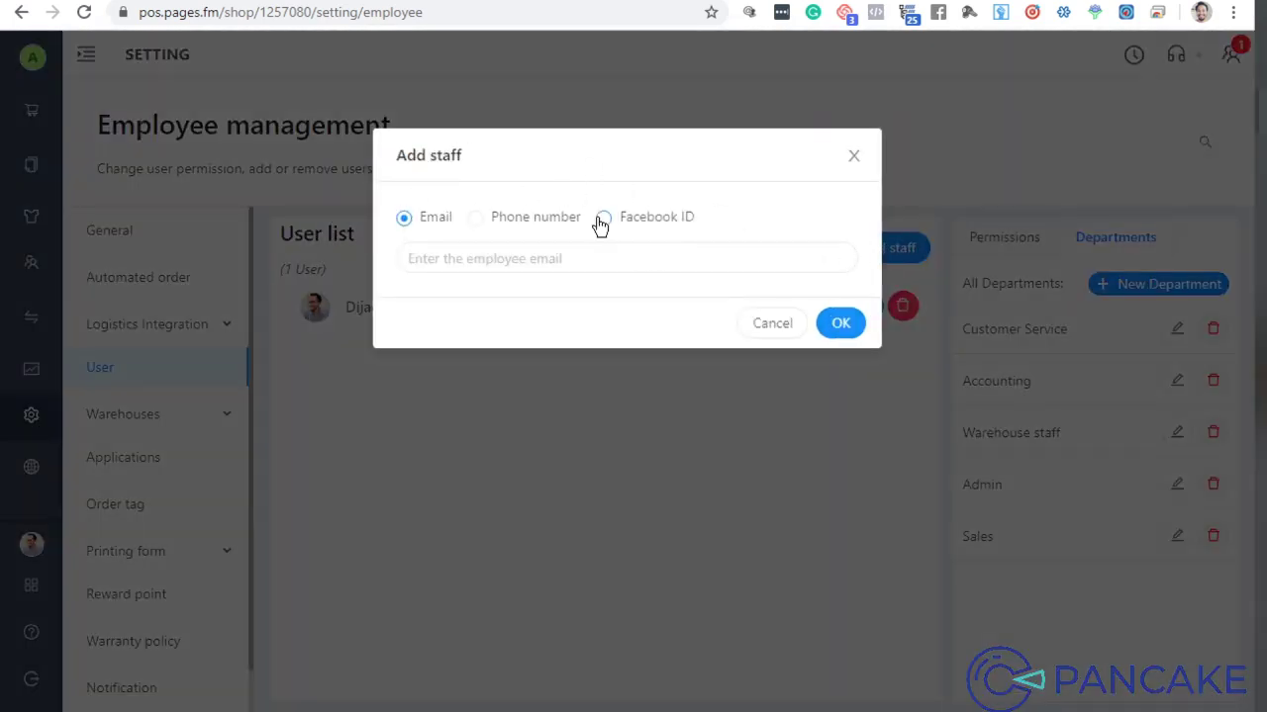
- Try the Phone number option and its country codes, then choose Facebook ID as identifier
{"action": "left_click", "coordinate": [418, 269]}
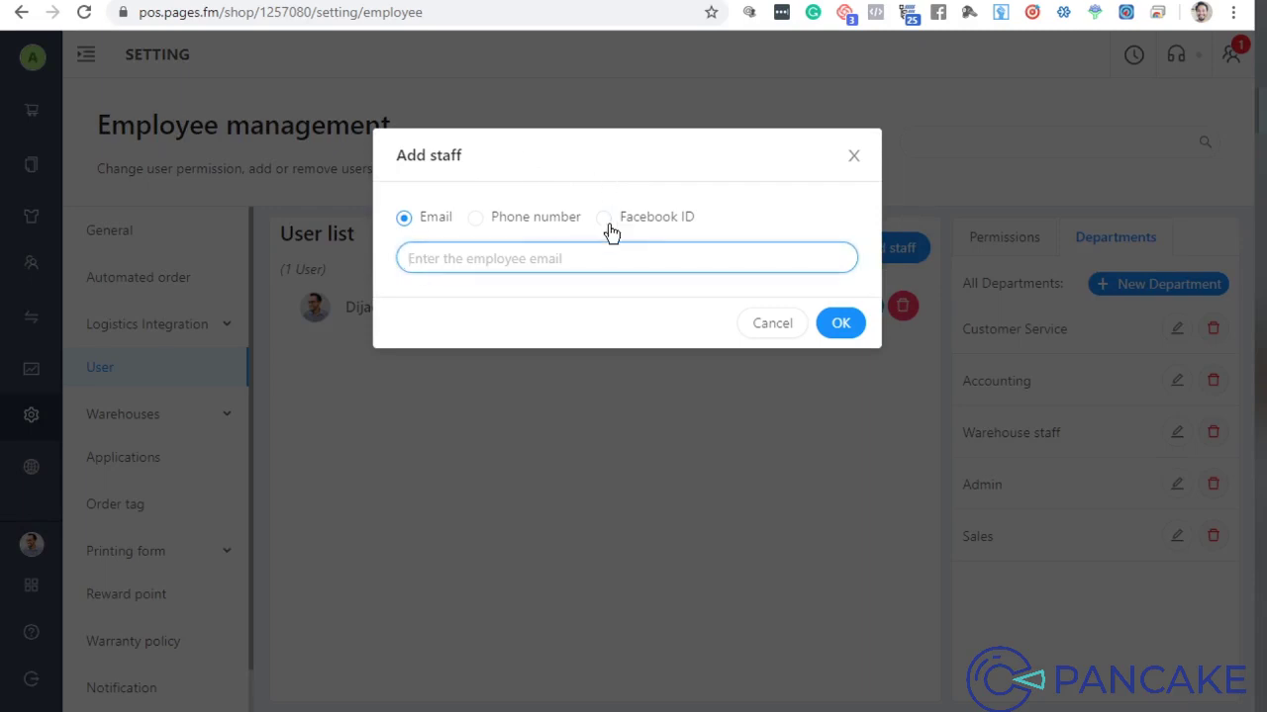
{"action": "left_click", "coordinate": [485, 224]}
{"action": "left_click", "coordinate": [467, 262]}
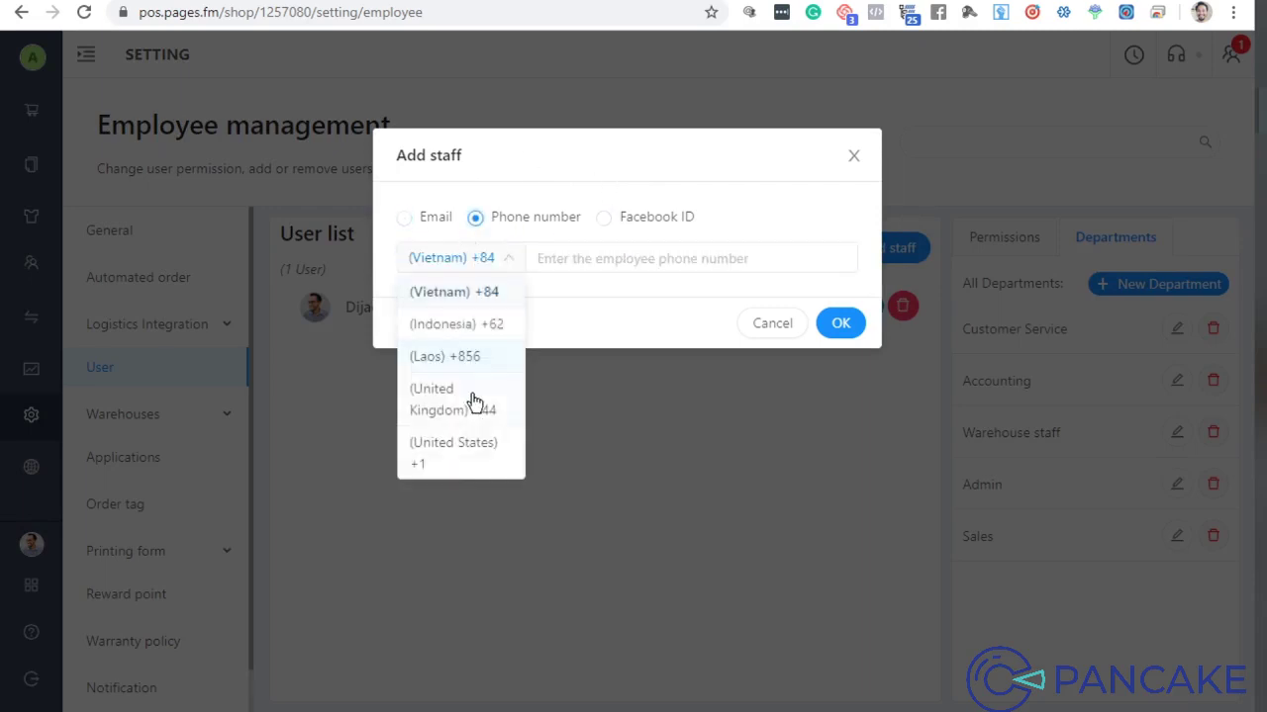
{"action": "left_click", "coordinate": [562, 295]}
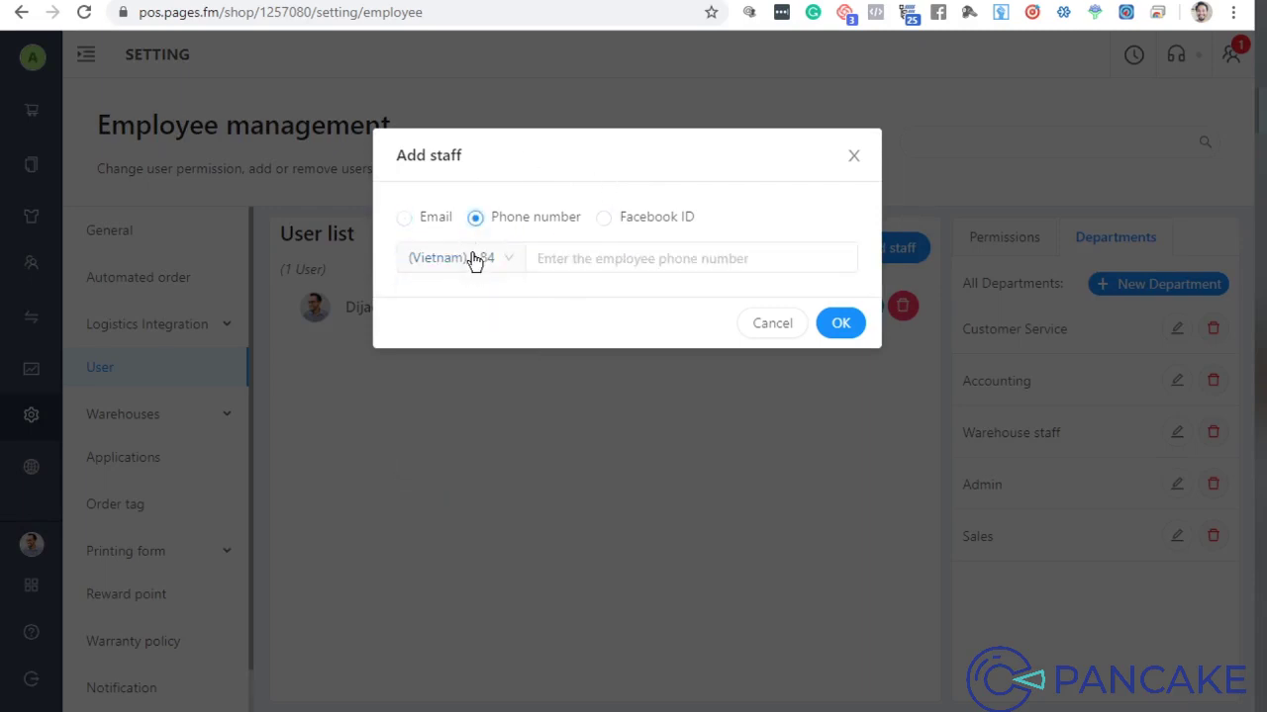
{"action": "left_click", "coordinate": [475, 260]}
{"action": "left_click", "coordinate": [591, 309]}
{"action": "left_click", "coordinate": [486, 263]}
{"action": "left_click", "coordinate": [599, 321]}
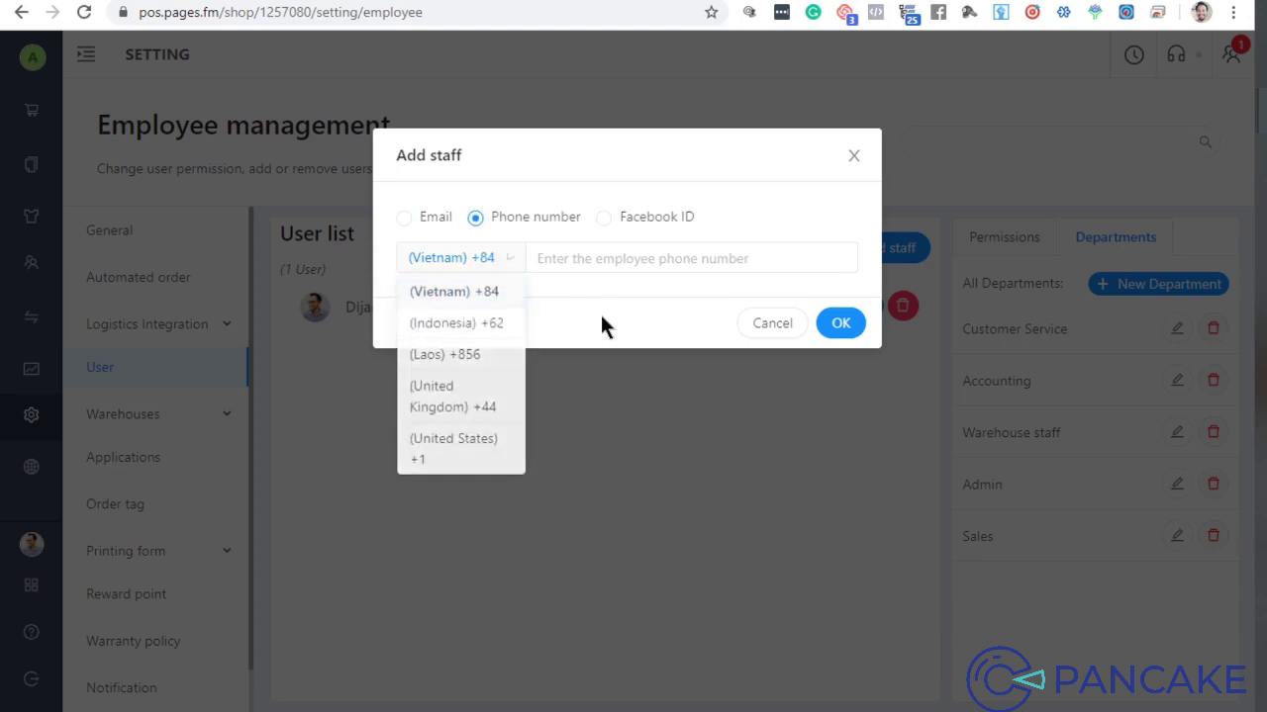
{"action": "left_click", "coordinate": [615, 220]}
{"action": "left_click", "coordinate": [415, 219]}
{"action": "left_click", "coordinate": [597, 259]}
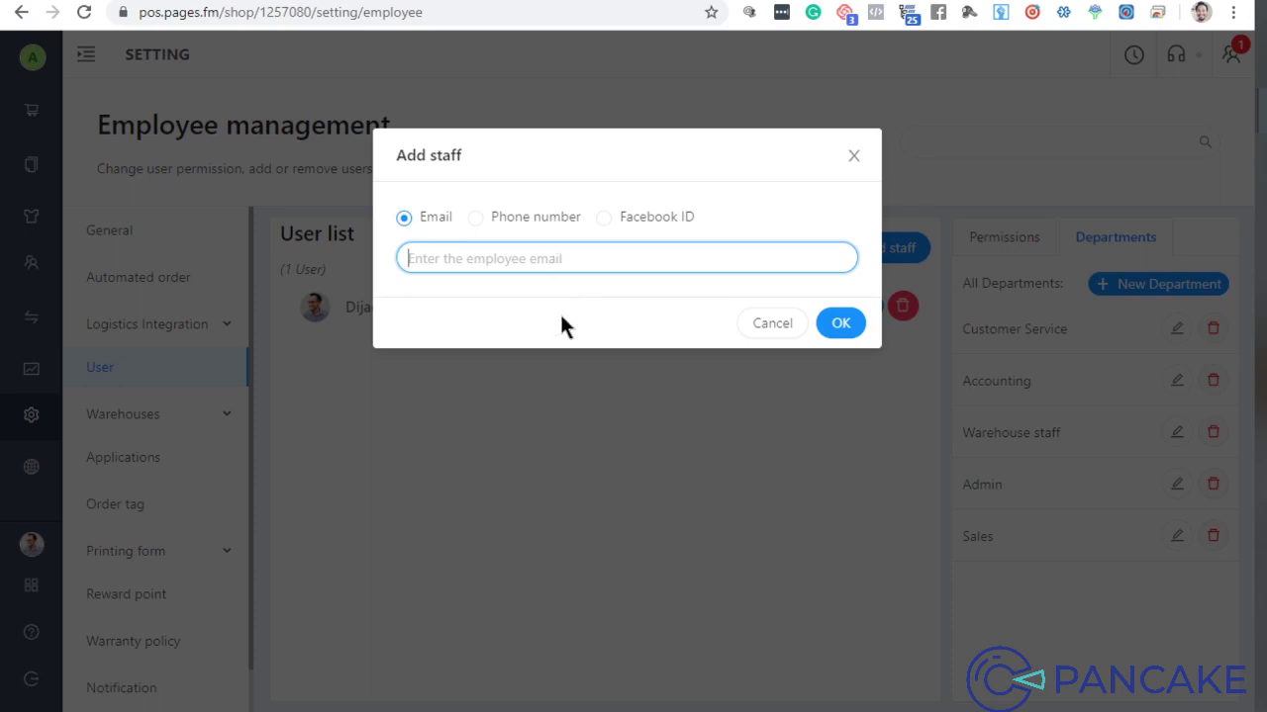
{"action": "left_click", "coordinate": [603, 219]}
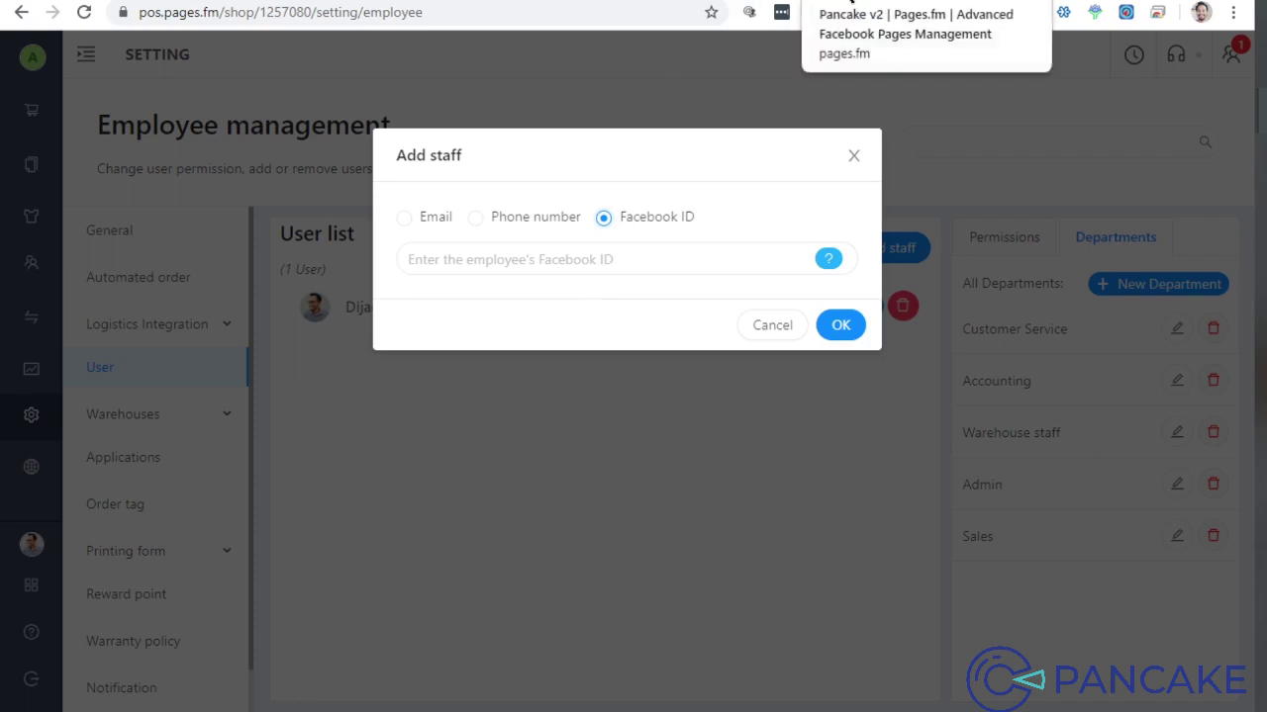
- Find and select the account's Facebook ID on Pancake's Profile Settings page
{"action": "left_click", "coordinate": [782, 12]}
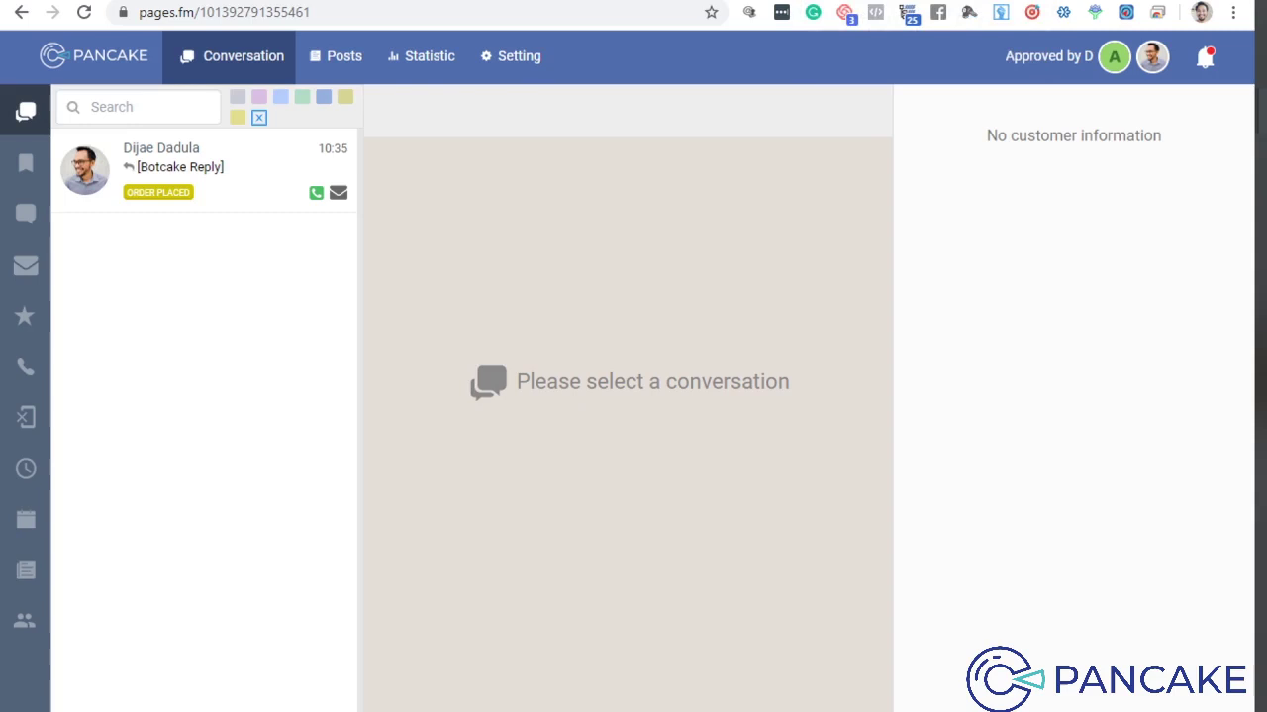
{"action": "left_click", "coordinate": [1153, 56]}
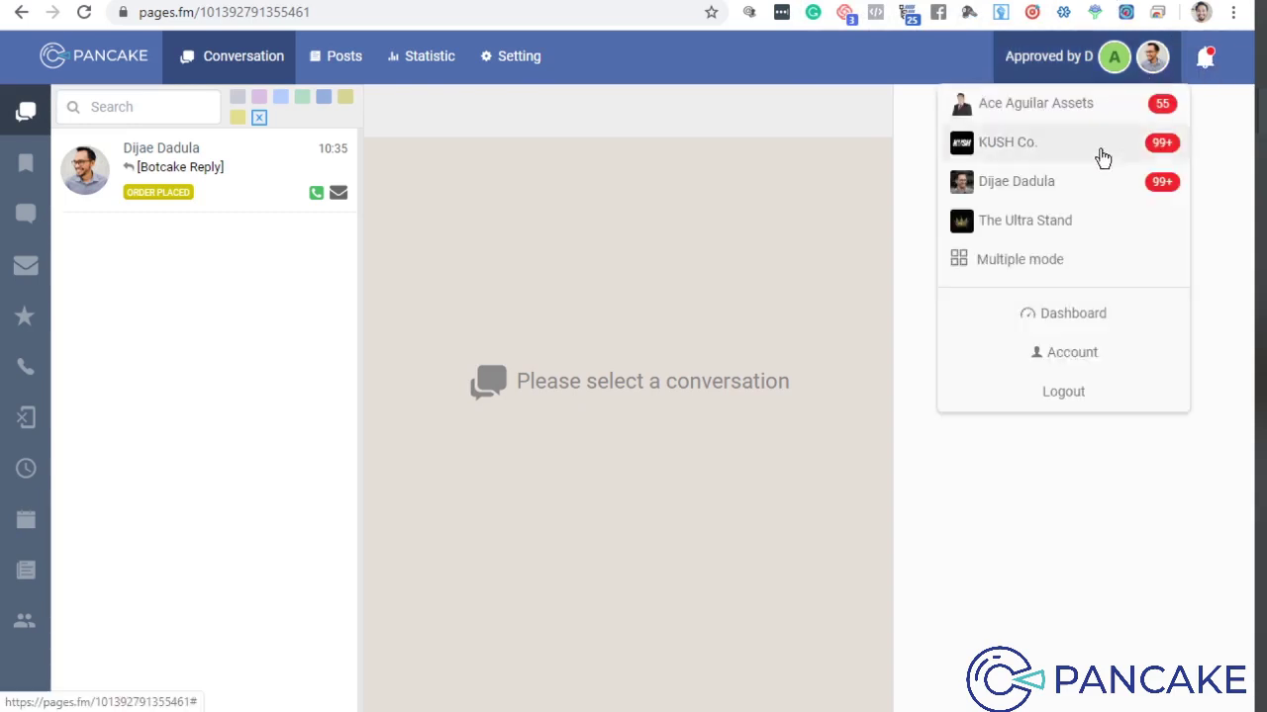
{"action": "left_click", "coordinate": [1079, 354]}
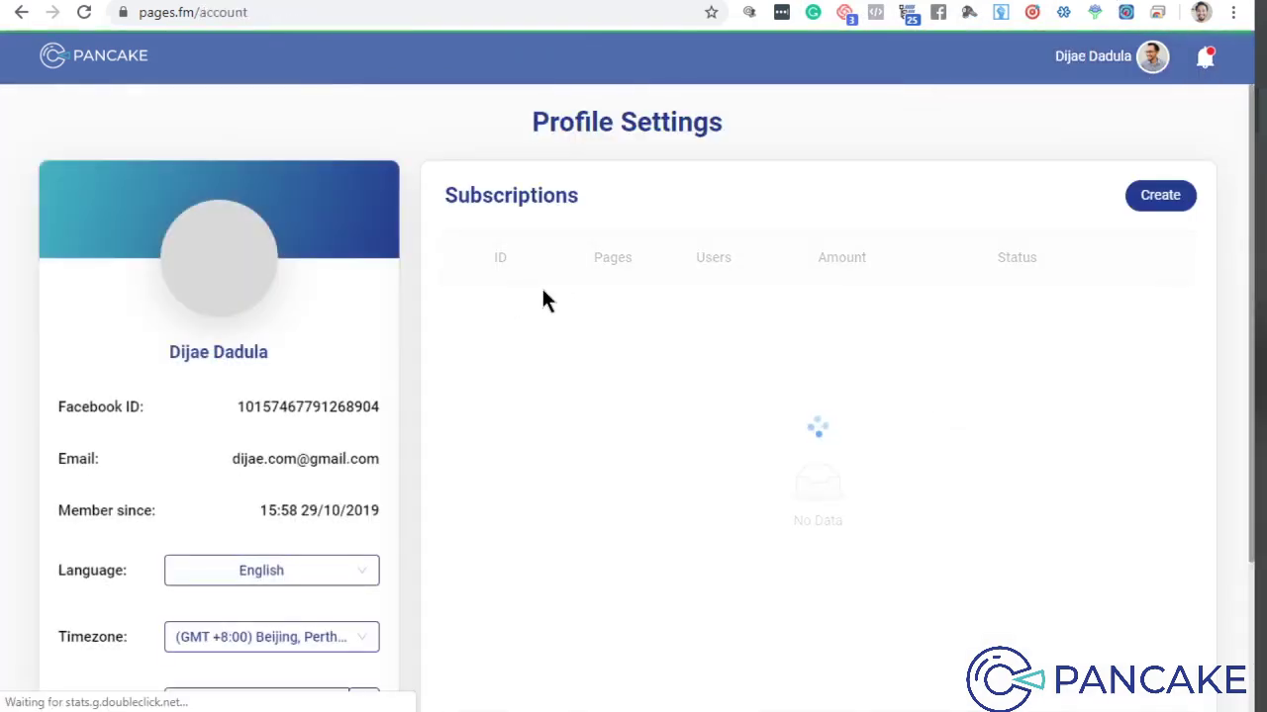
{"action": "double_click", "coordinate": [316, 410]}
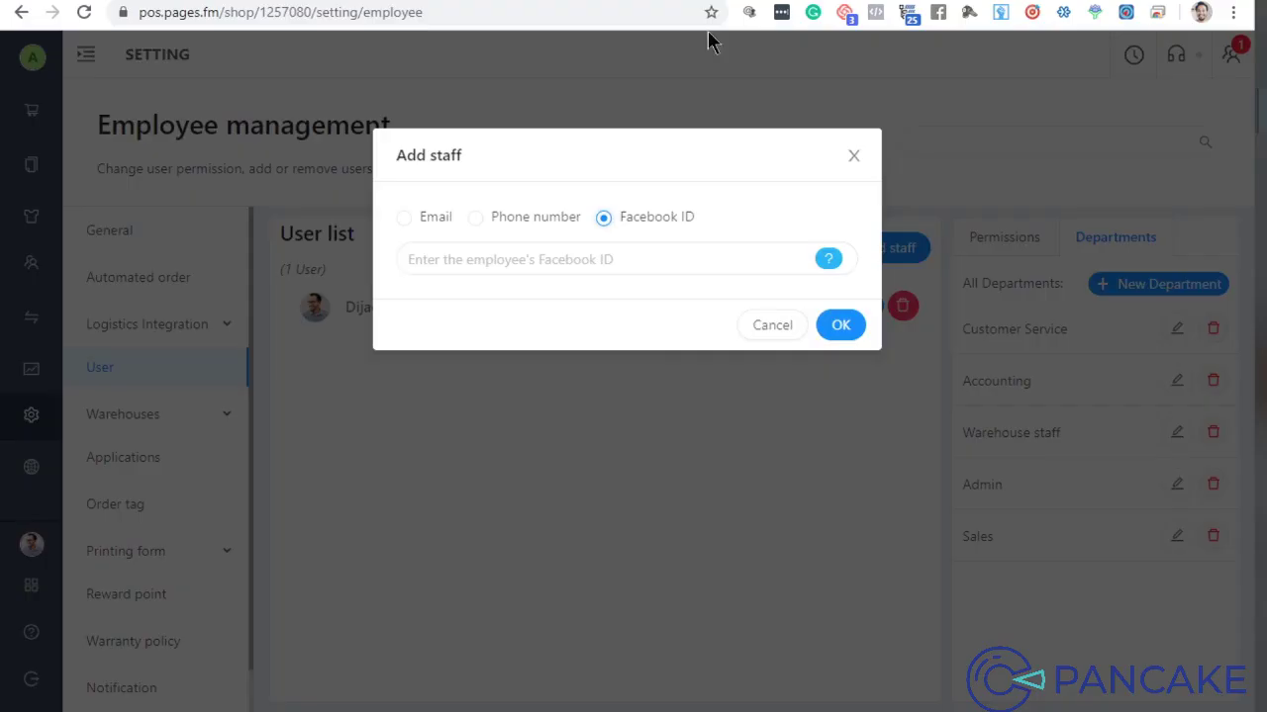
- Read the Facebook ID help, cancel Add staff, and open the user's system permissions
{"action": "left_click", "coordinate": [657, 258]}
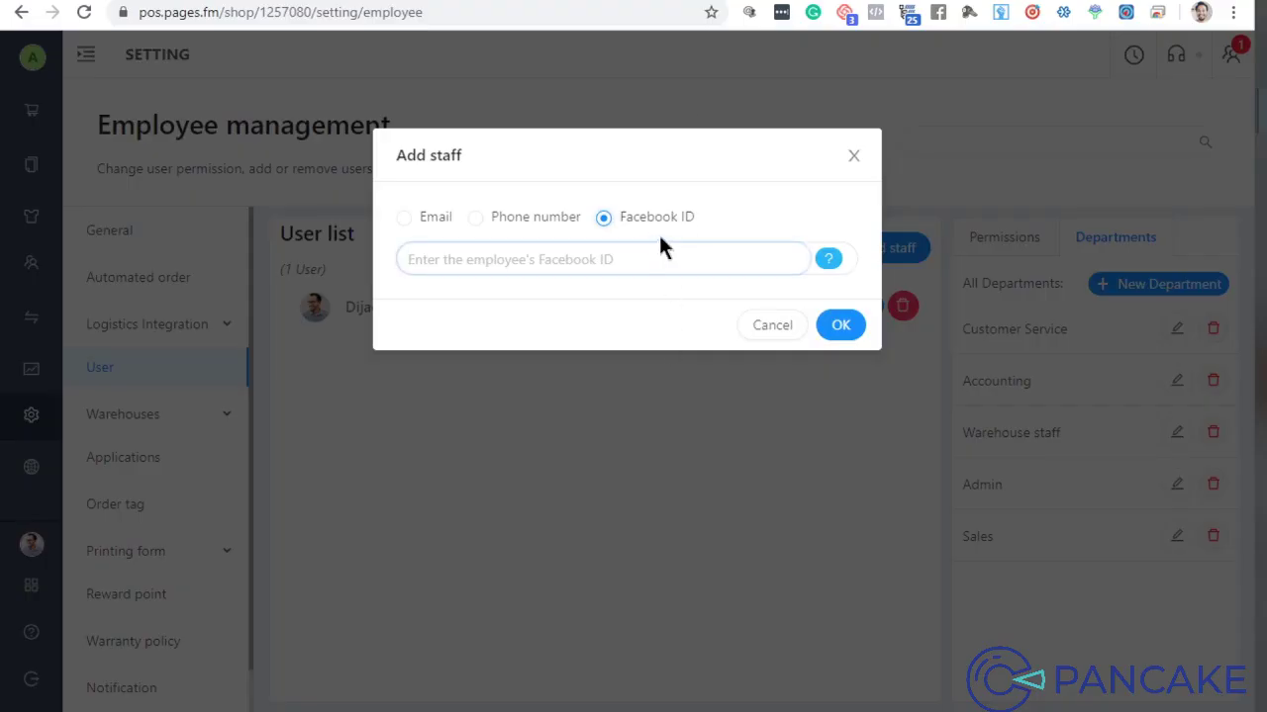
{"action": "left_click", "coordinate": [828, 259]}
{"action": "scroll", "coordinate": [633, 376], "scroll_direction": "down", "scroll_amount": 3}
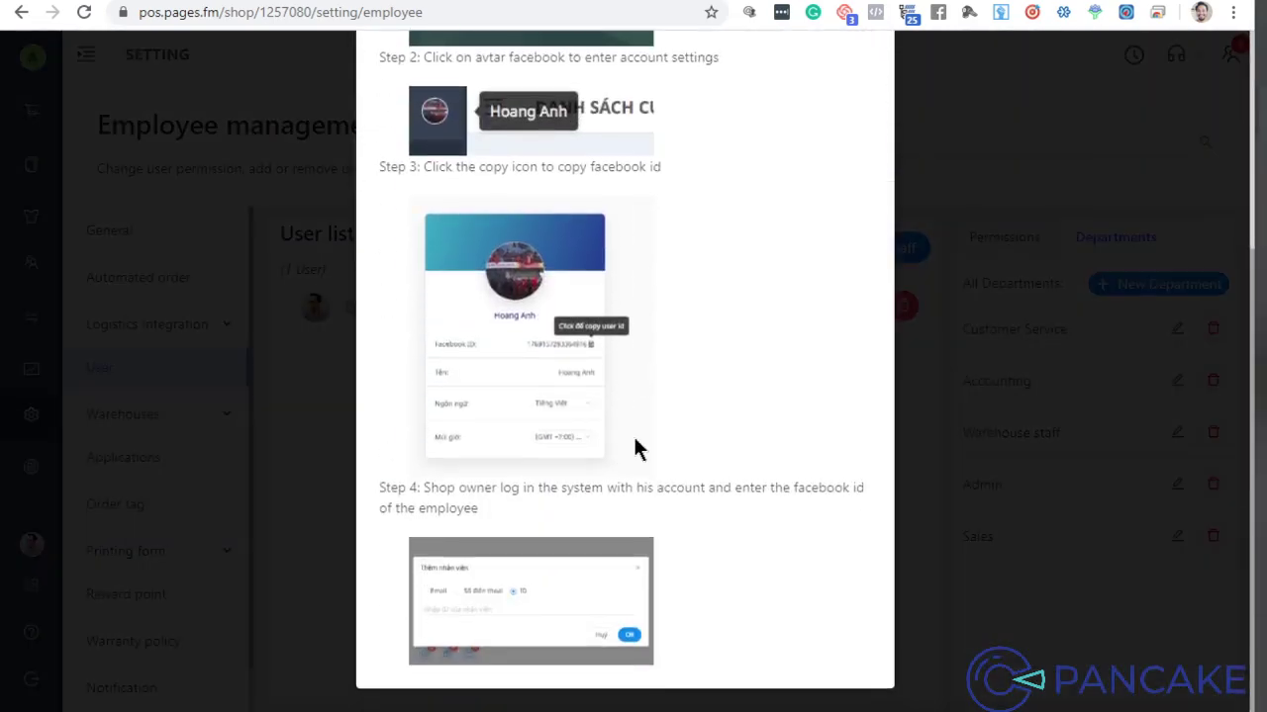
{"action": "scroll", "coordinate": [634, 435], "scroll_direction": "up", "scroll_amount": 3}
{"action": "left_click", "coordinate": [869, 158]}
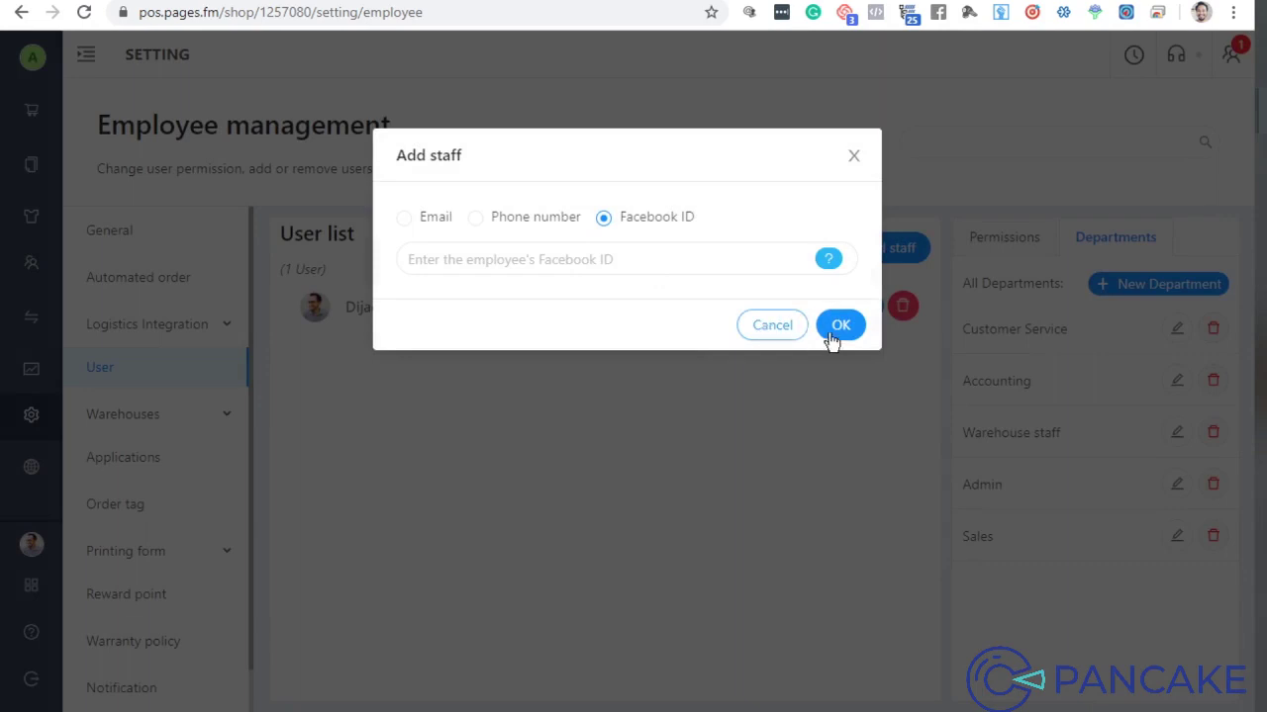
{"action": "left_click", "coordinate": [791, 334]}
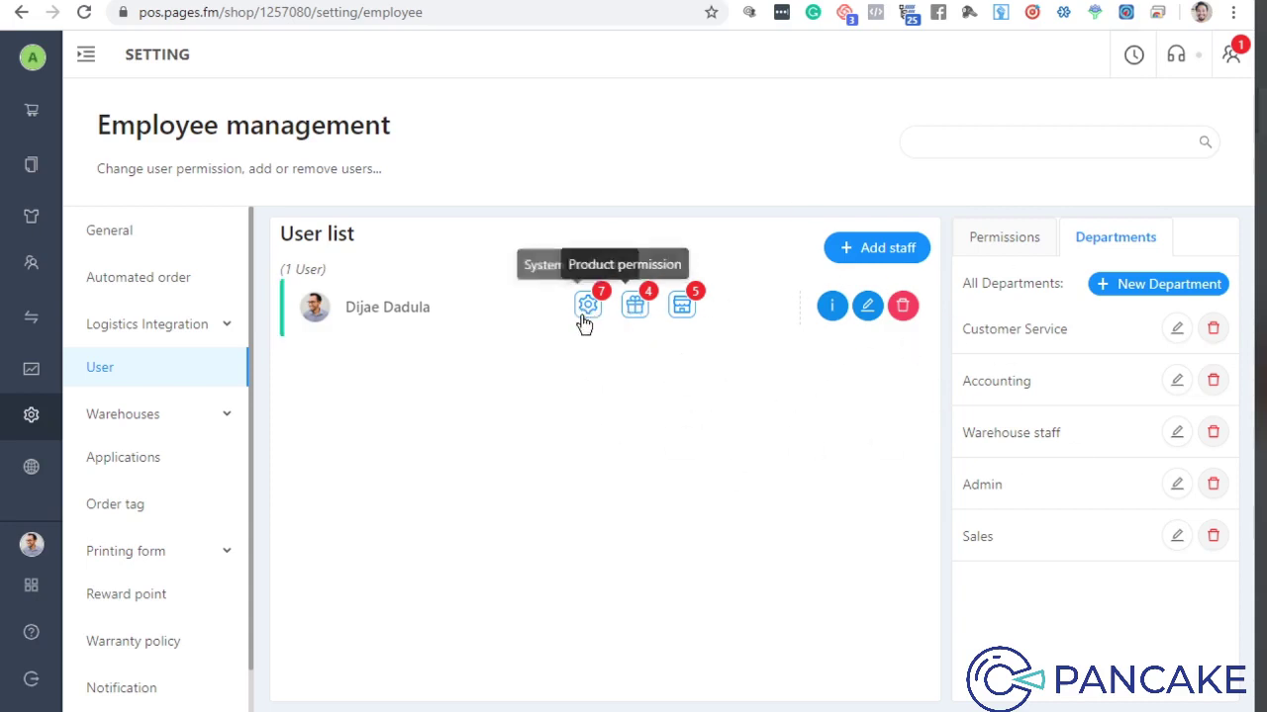
{"action": "left_click", "coordinate": [405, 325]}
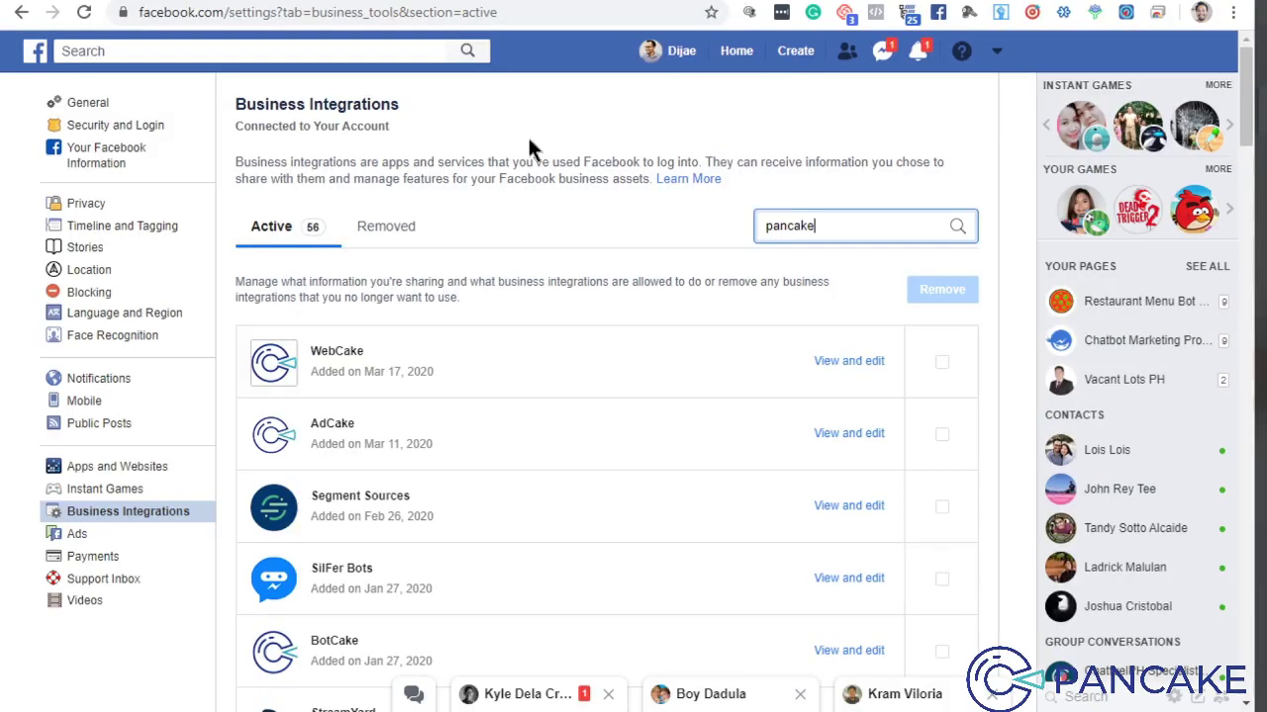
{"action": "scroll", "coordinate": [603, 347], "scroll_direction": "down", "scroll_amount": 5}
{"action": "scroll", "coordinate": [598, 376], "scroll_direction": "up", "scroll_amount": 5}
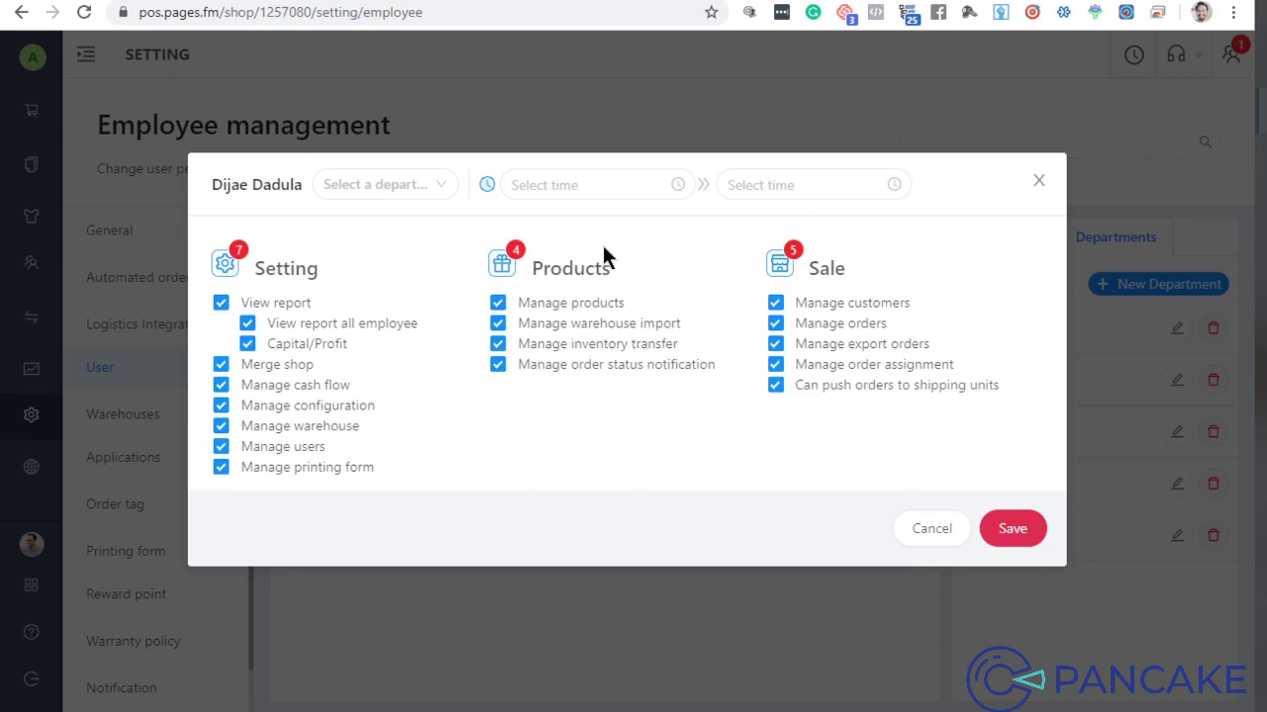
- Cancel the permissions dialog, view the staff member's profile card, then close it
{"action": "left_click", "coordinate": [931, 530]}
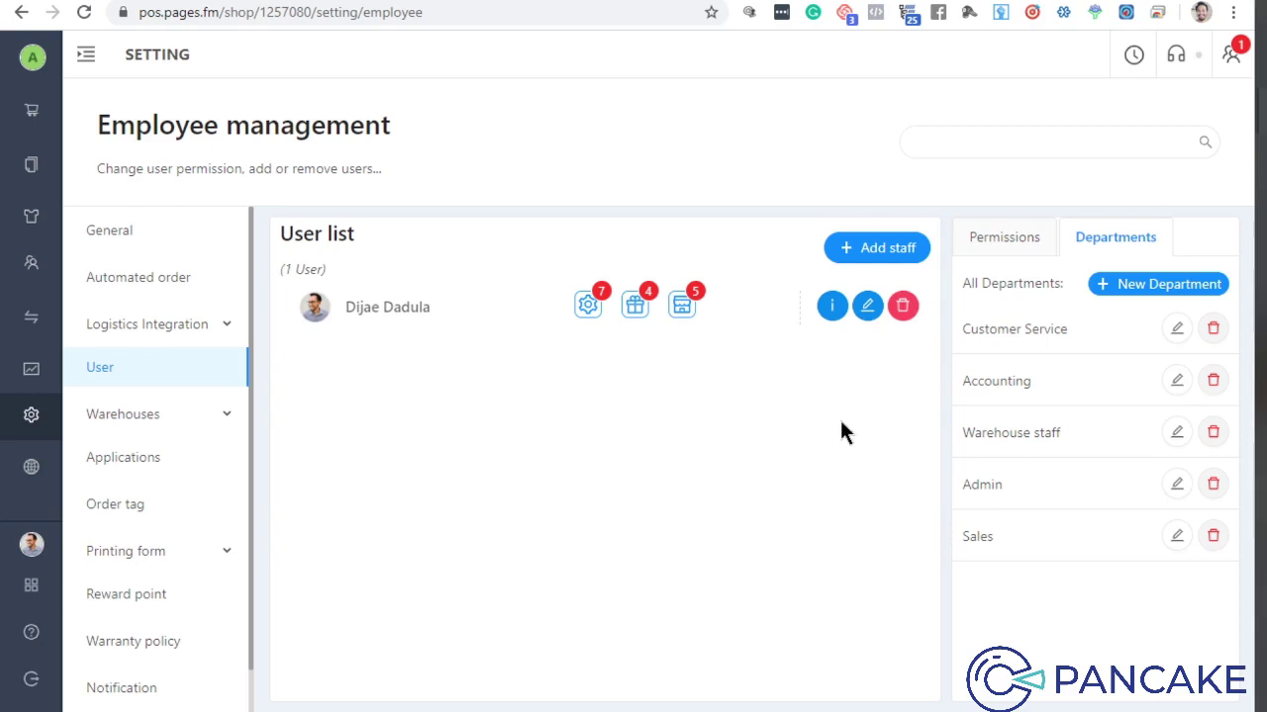
{"action": "left_click", "coordinate": [831, 305]}
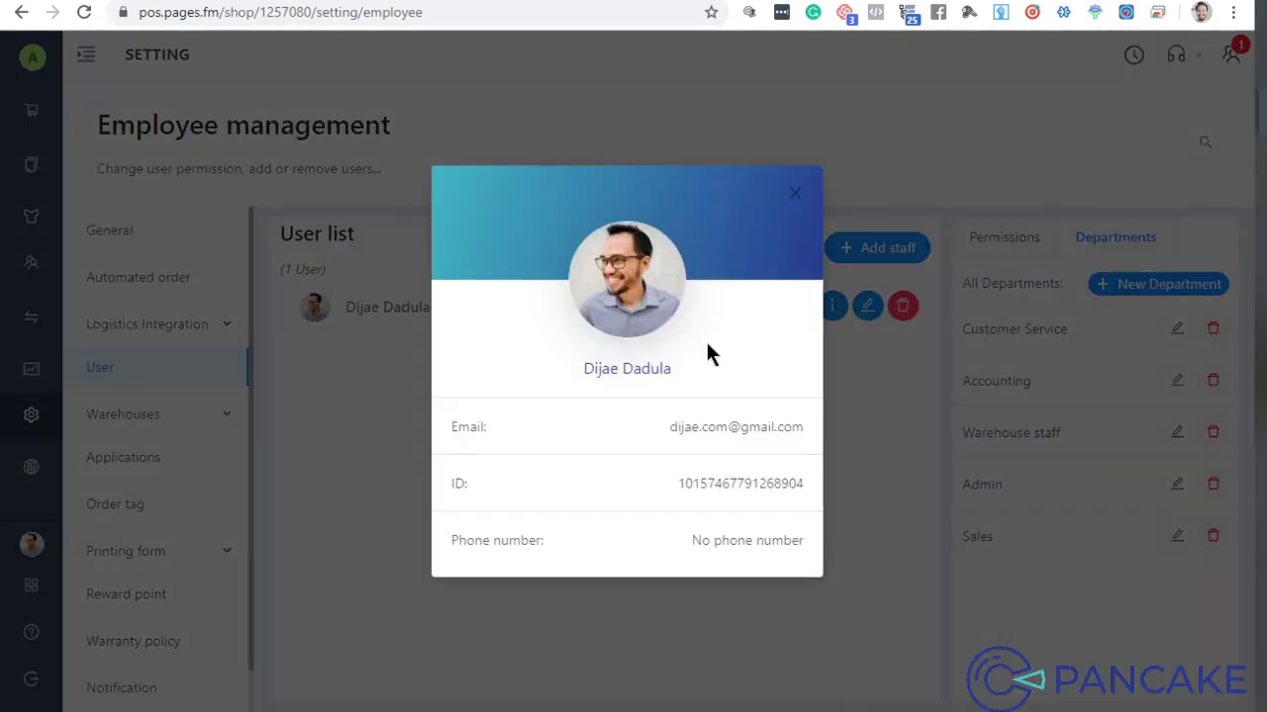
{"action": "left_click", "coordinate": [389, 515]}
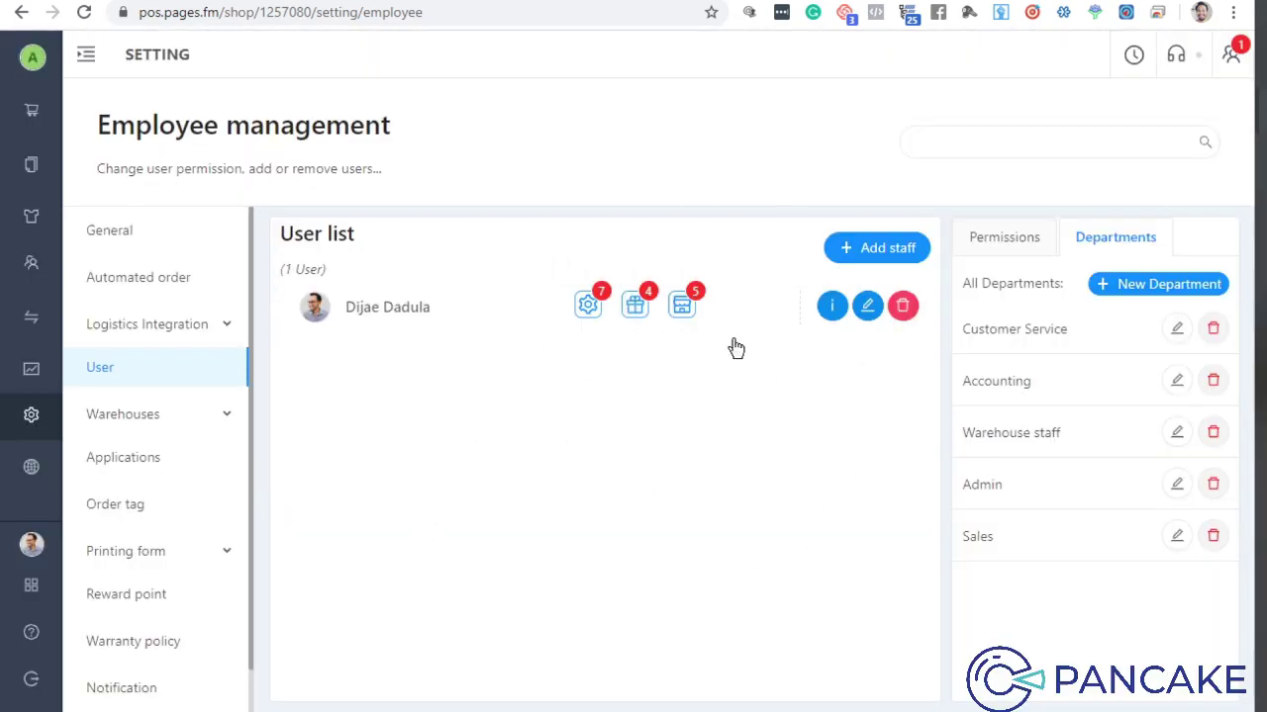